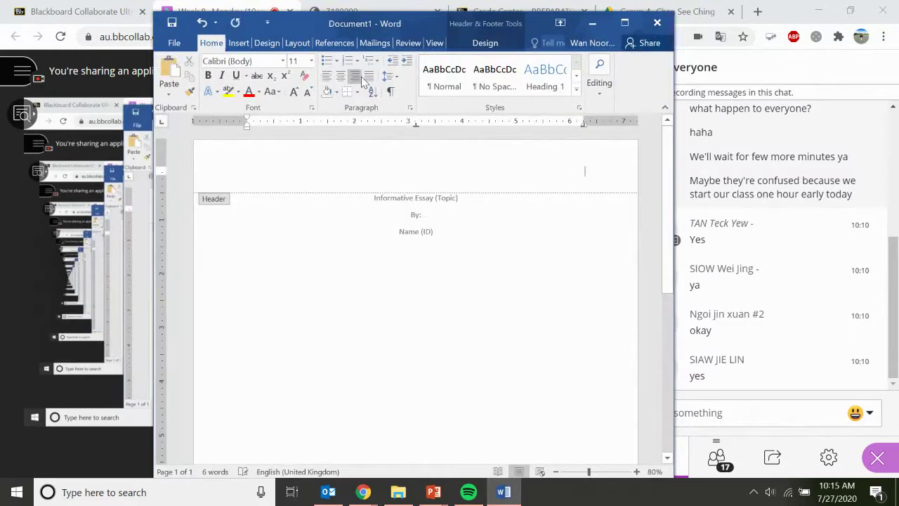
- Enter "PEPA: Writing Skills" in the page header, reduce its font size to 9, and return to the document body
text(PEPA)
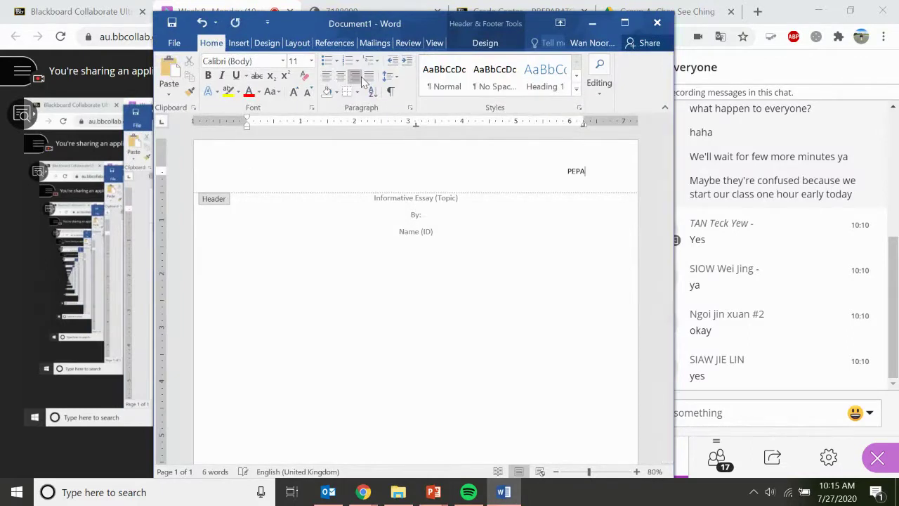
text(: Writing Skills)
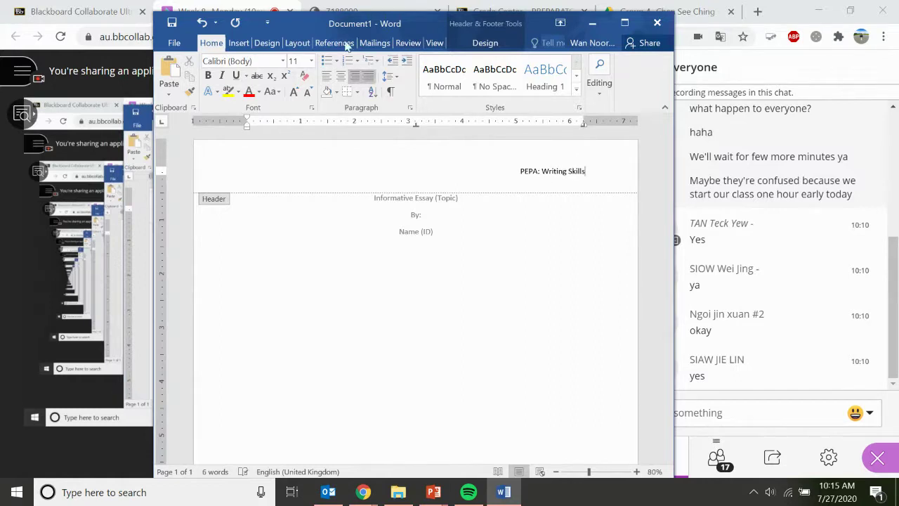
key(shift+Home)
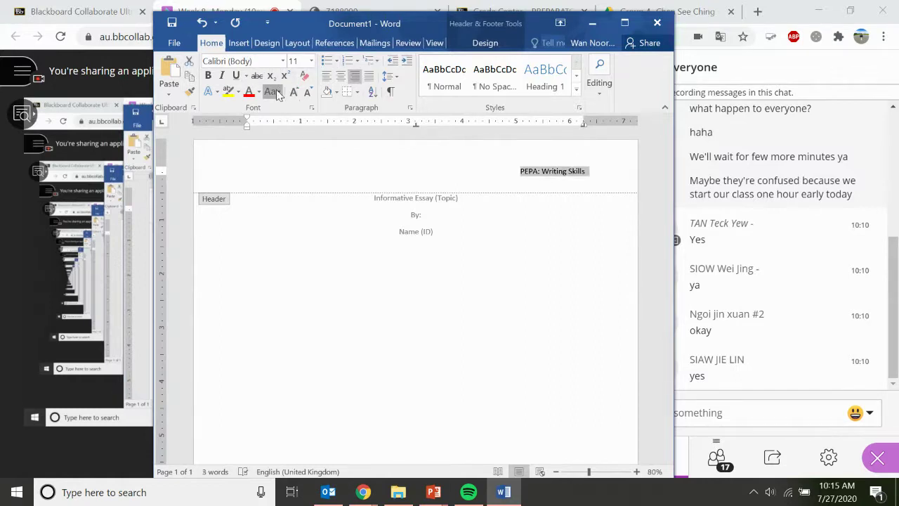
click(307, 95)
click(307, 95)
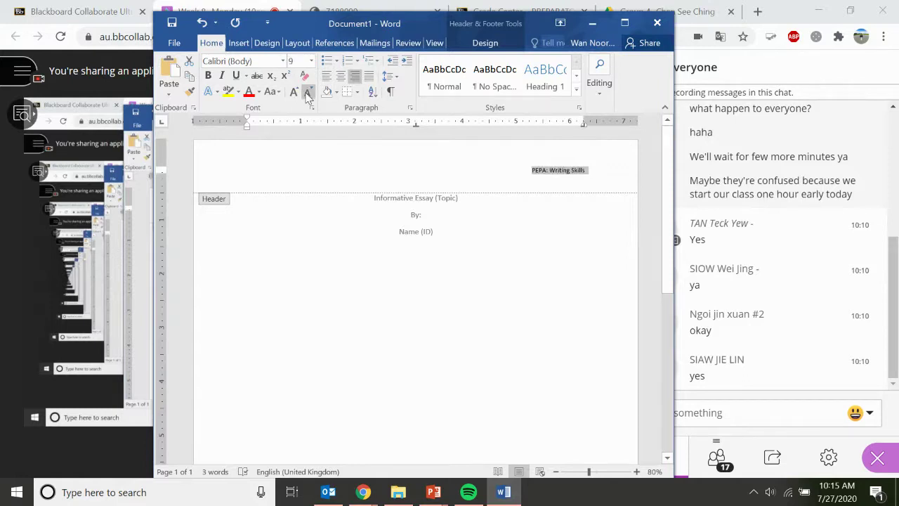
double_click(524, 235)
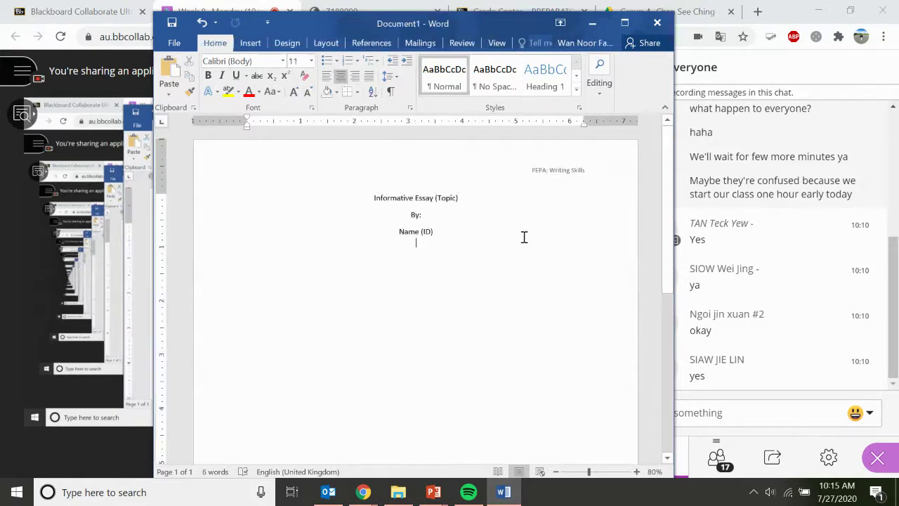
- Make the "Informative Essay (Topic)" title bold and underlined
drag(363, 190, 484, 200)
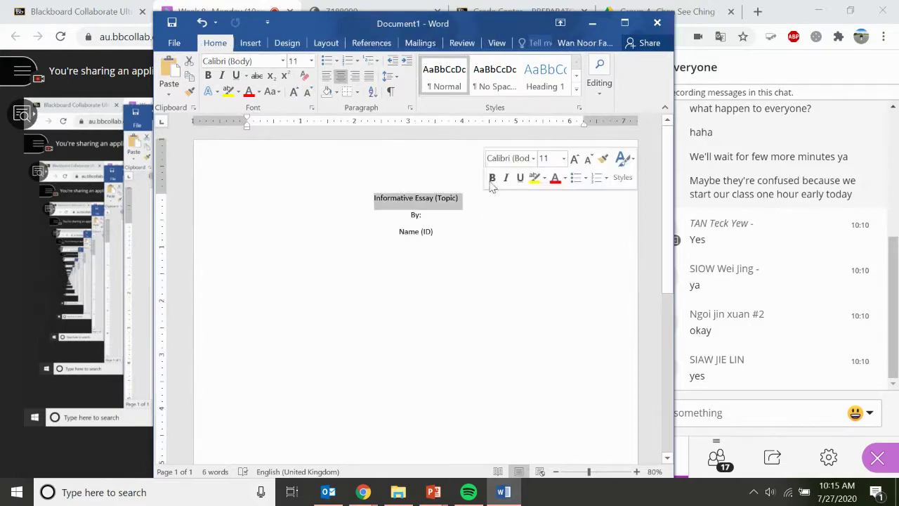
click(492, 177)
click(511, 234)
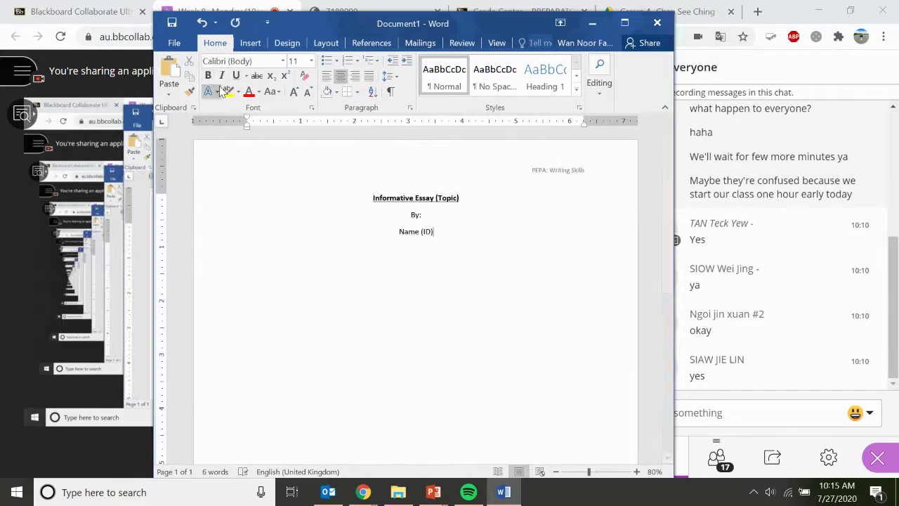
- Set all the body text to Times New Roman, size 12
key(ctrl+a)
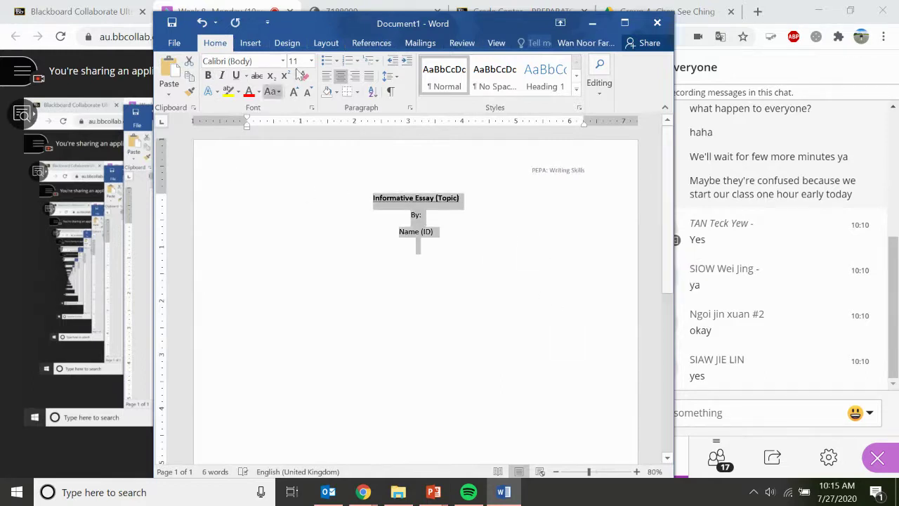
click(283, 63)
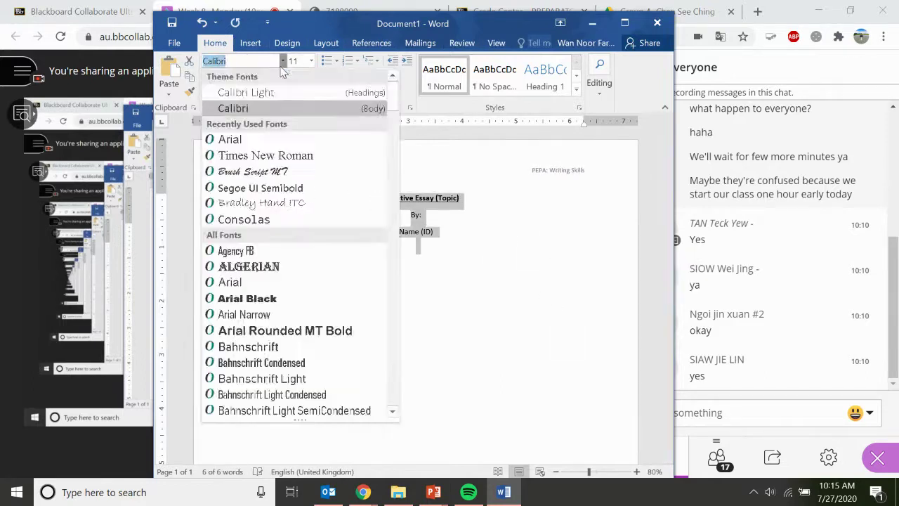
click(281, 155)
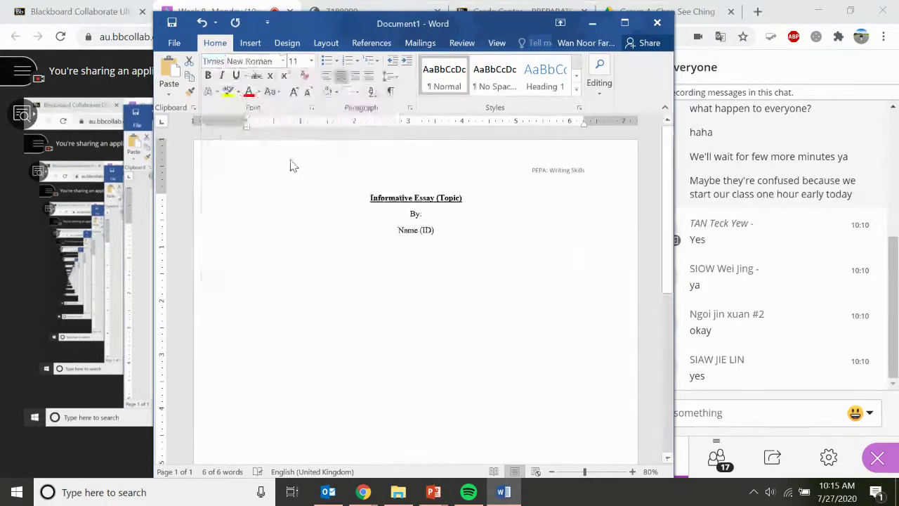
click(373, 199)
drag(366, 197, 480, 239)
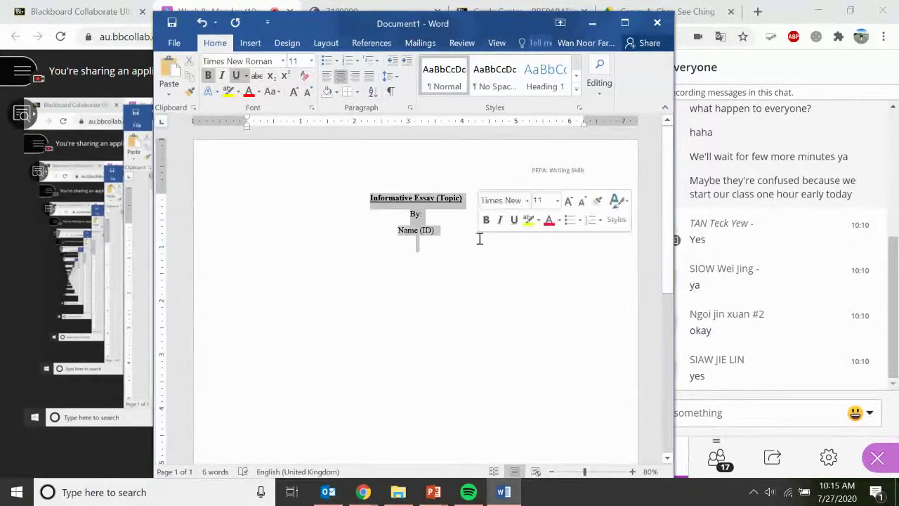
click(312, 62)
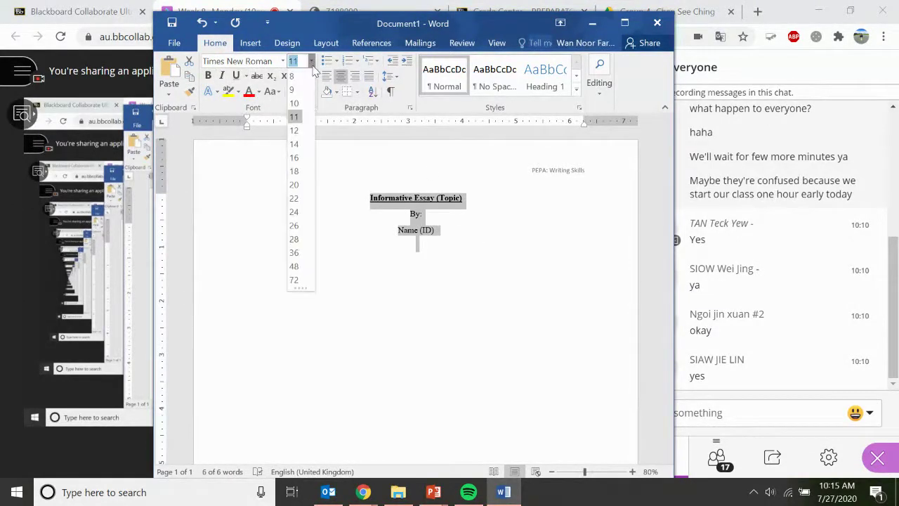
click(294, 130)
click(473, 238)
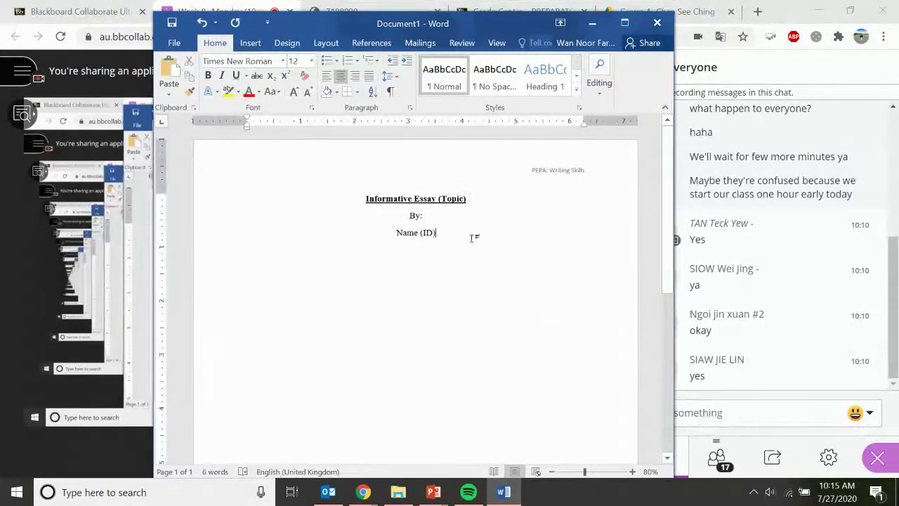
- Leave blank lines below "Name (ID)" and add two lines of placeholder text made of repeated letter h
key(Return)
key(Return)
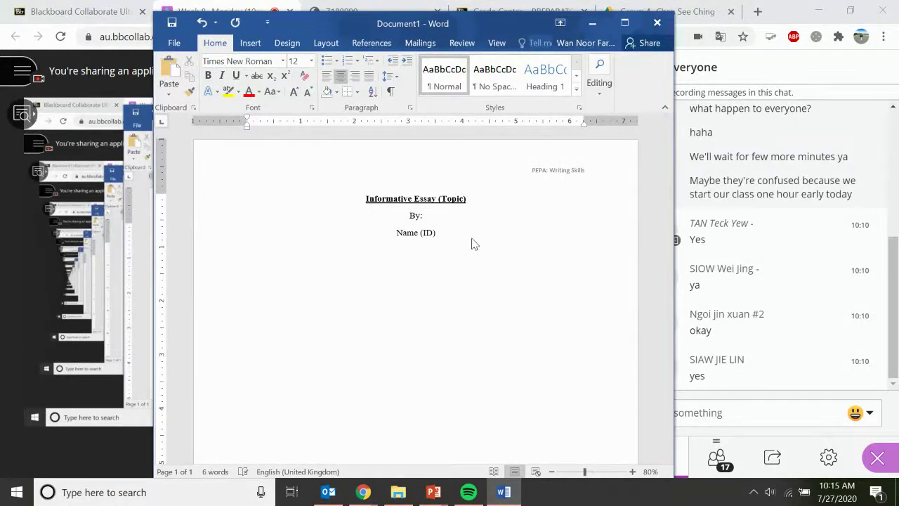
text(hhhhhhhhhhhhhhhhhhhhhhhhhhhhhhhhhhhhhhhhhhhhhhhhhhhhhhhhhhhhhhhhhhhhhhhhhhhhhhhhhhhhhhhhhhhhhhhhhhhhhh)
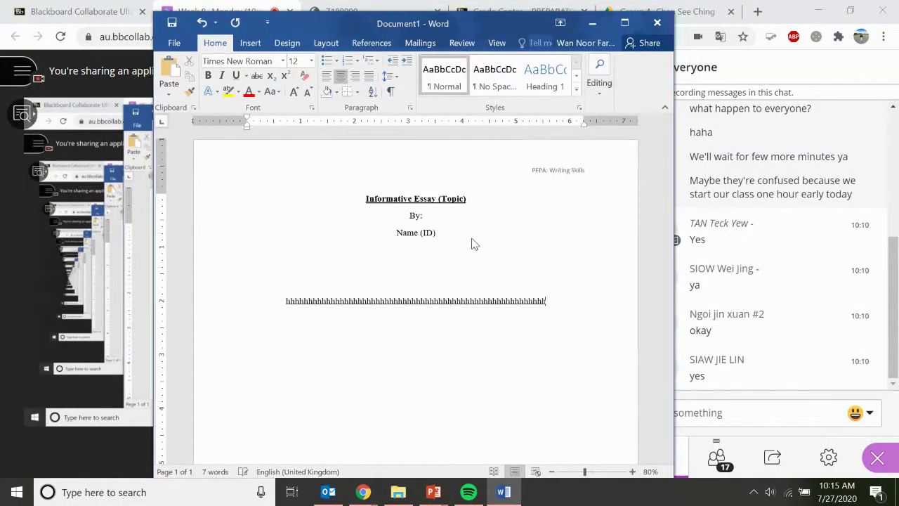
text(hhhhhhhhhhhhhhhhhhhhhhhhhhhhhhhhhhhhhhhhhhhhhhhhhh)
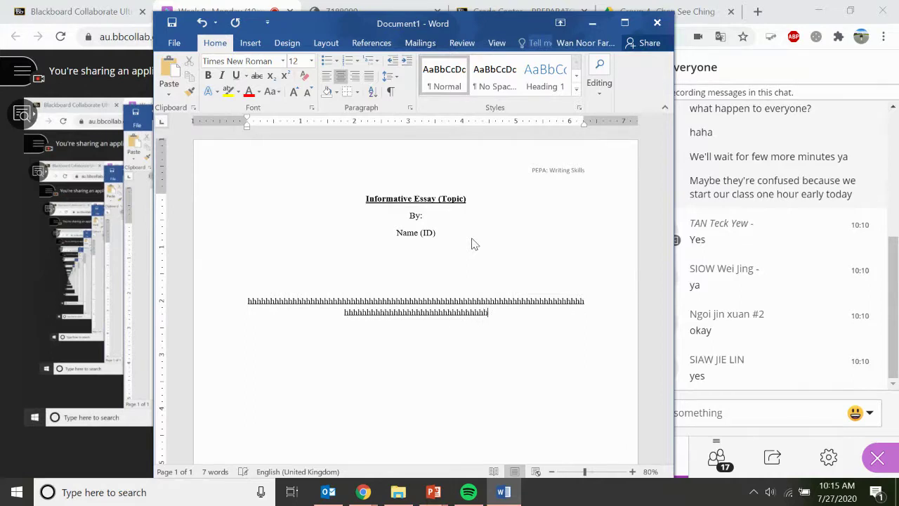
text(hhhhhhhhhhhhhhhhhhhhhhhhhhhhhhhhh)
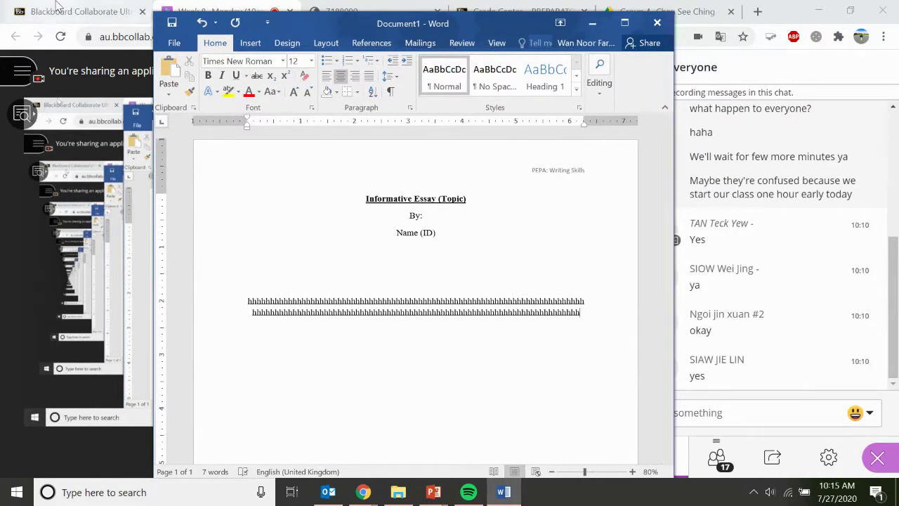
- Save the document to the Desktop as "Informative Essay- " followed by the author's name, and close it
click(174, 44)
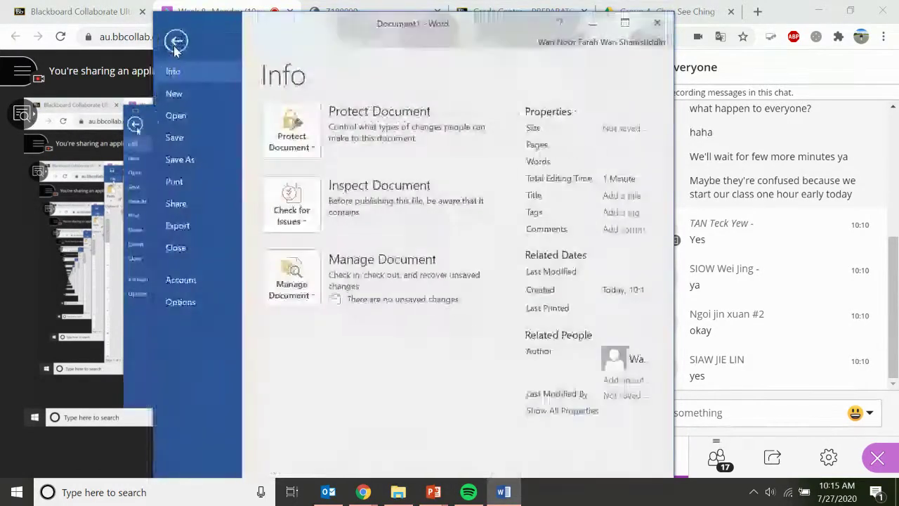
click(180, 159)
click(333, 306)
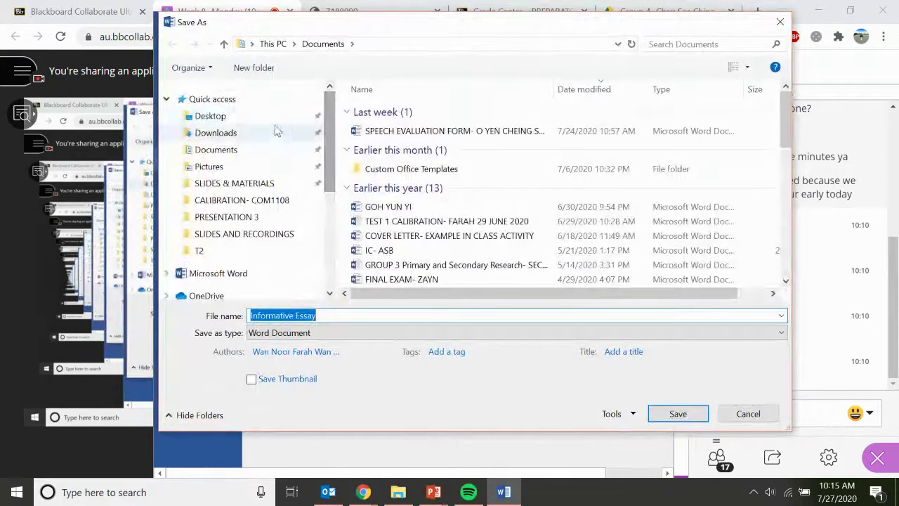
click(232, 116)
click(425, 317)
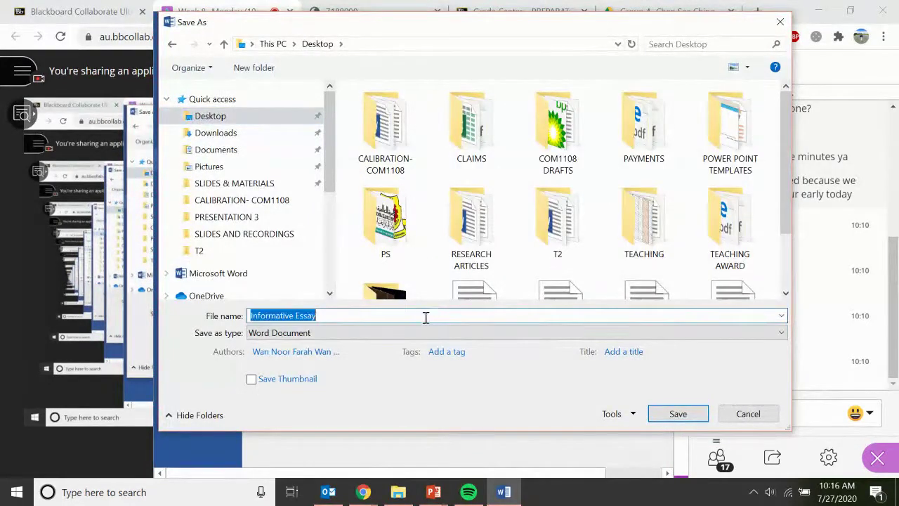
click(417, 319)
text(- )
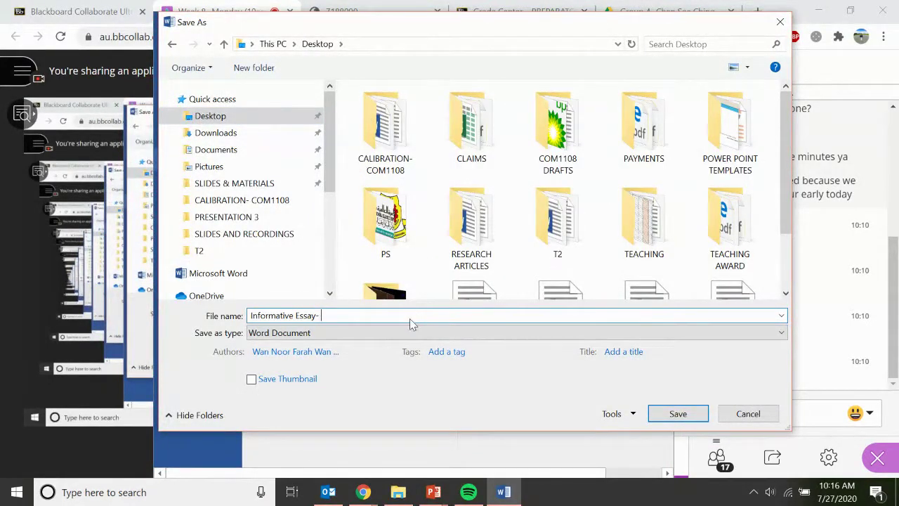
text(WAN NOOR FARAH)
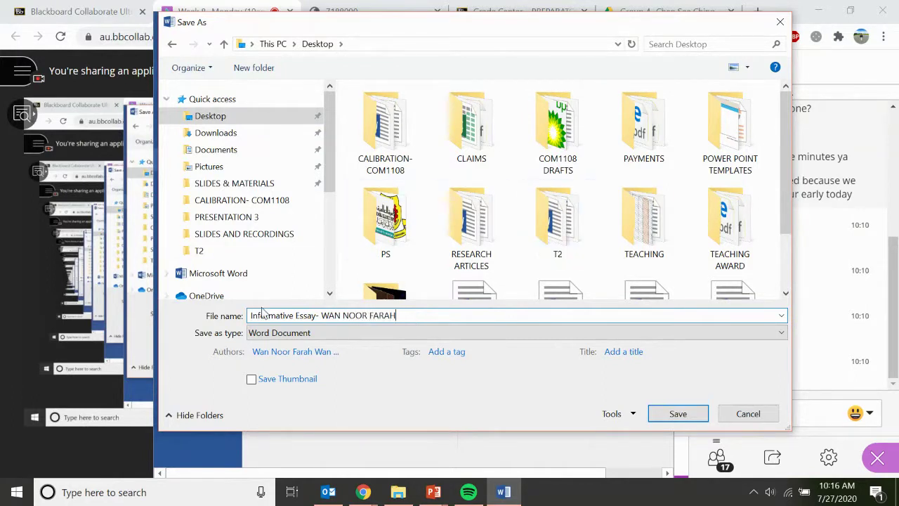
drag(401, 315, 231, 315)
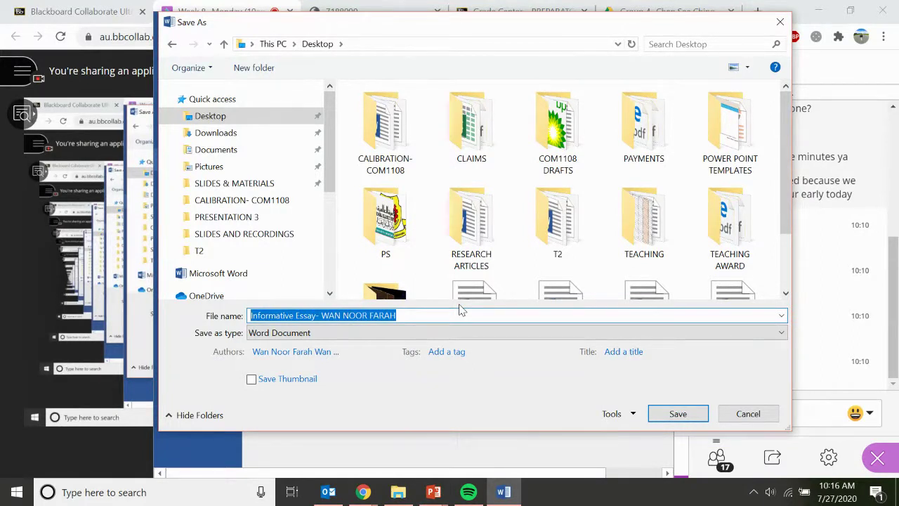
key(Return)
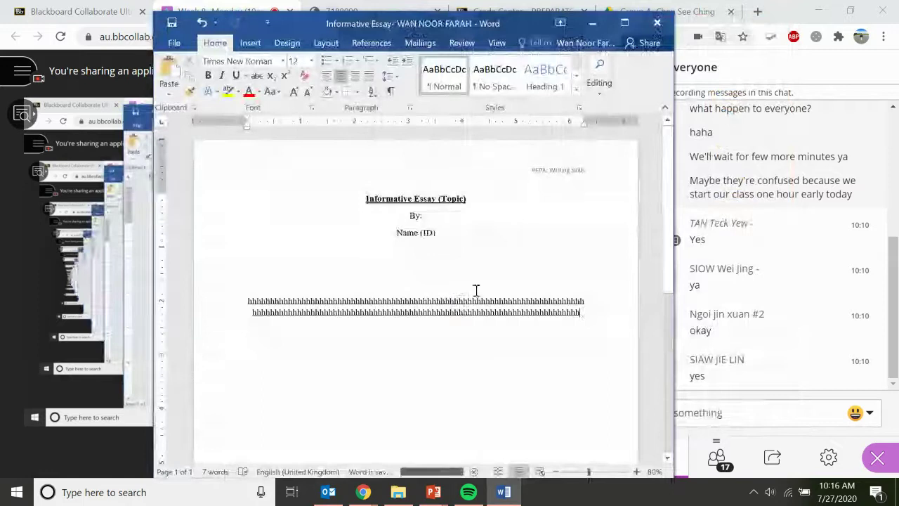
click(655, 21)
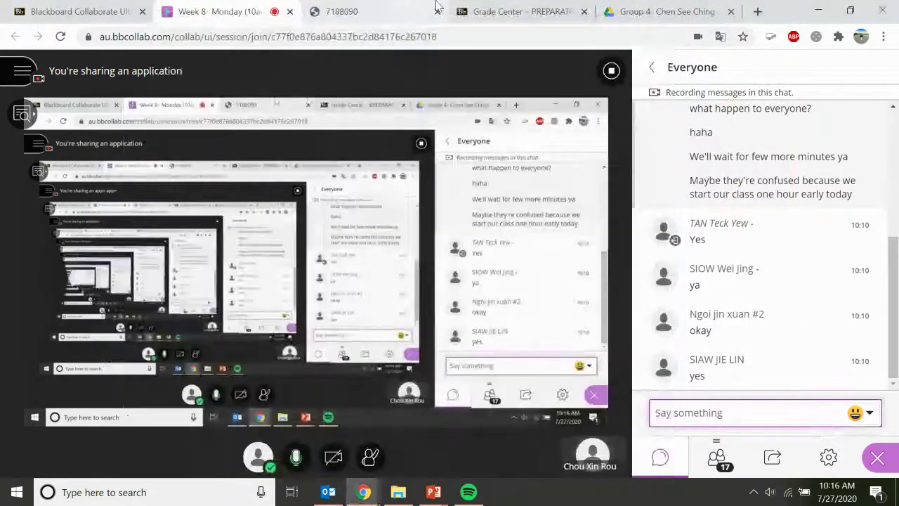
- Switch to the Blackboard course in Chrome and open the Week 8 folder inside the English for Academic Writing content
click(105, 6)
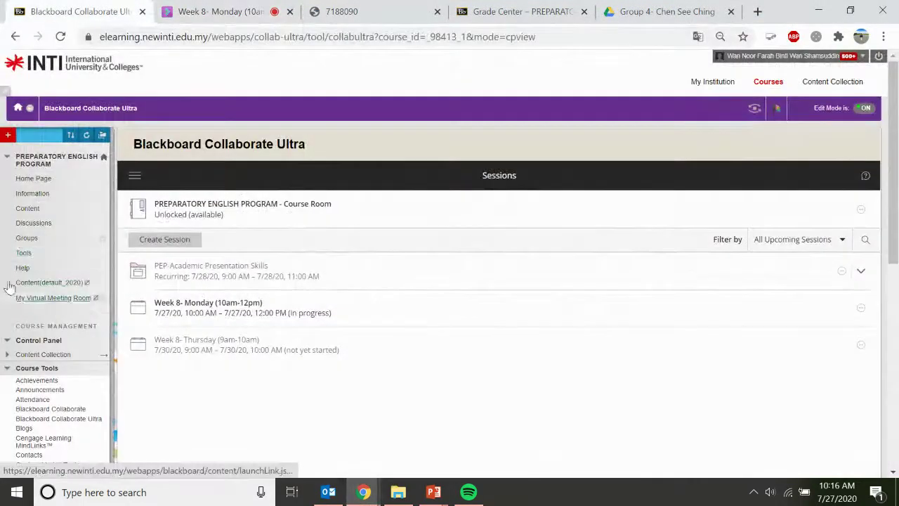
click(29, 210)
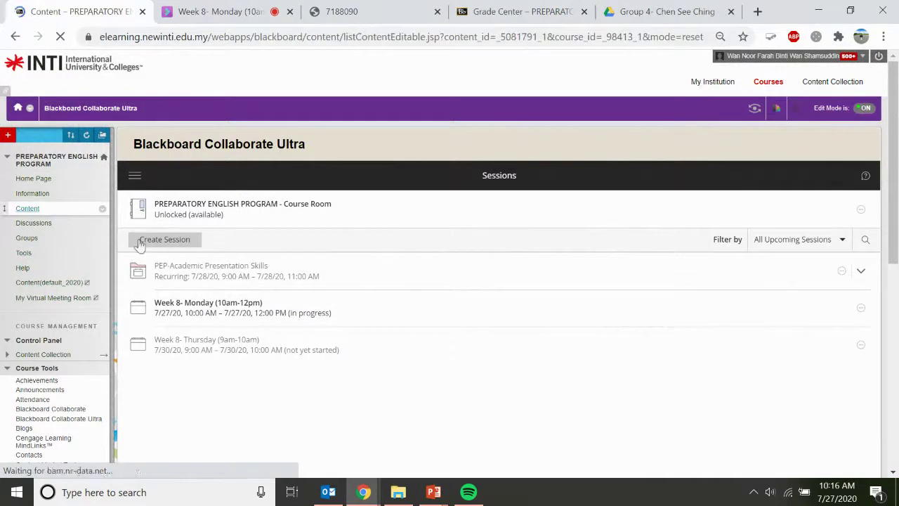
scroll(307, 318, down, 10)
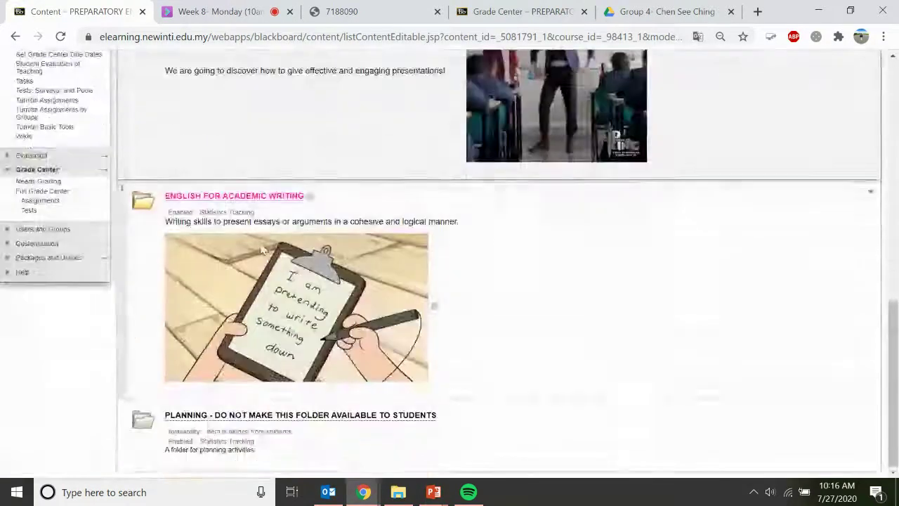
click(275, 199)
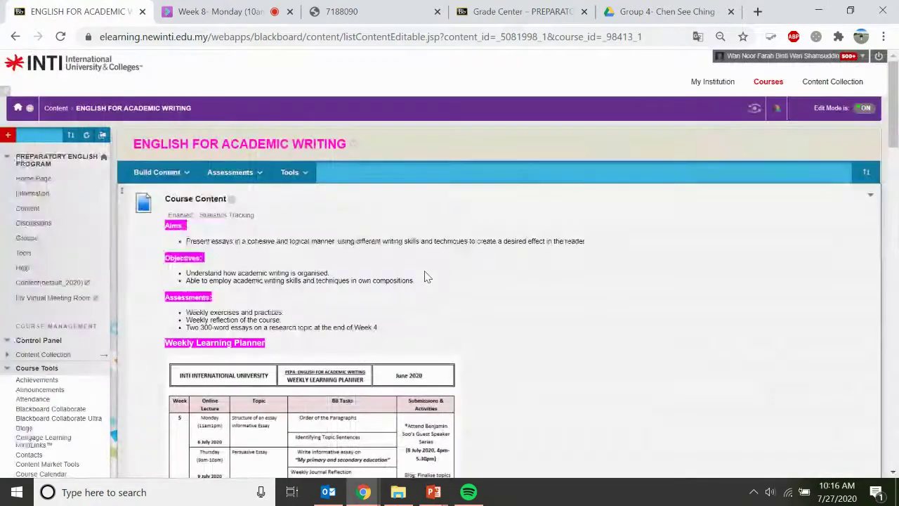
scroll(423, 274, down, 20)
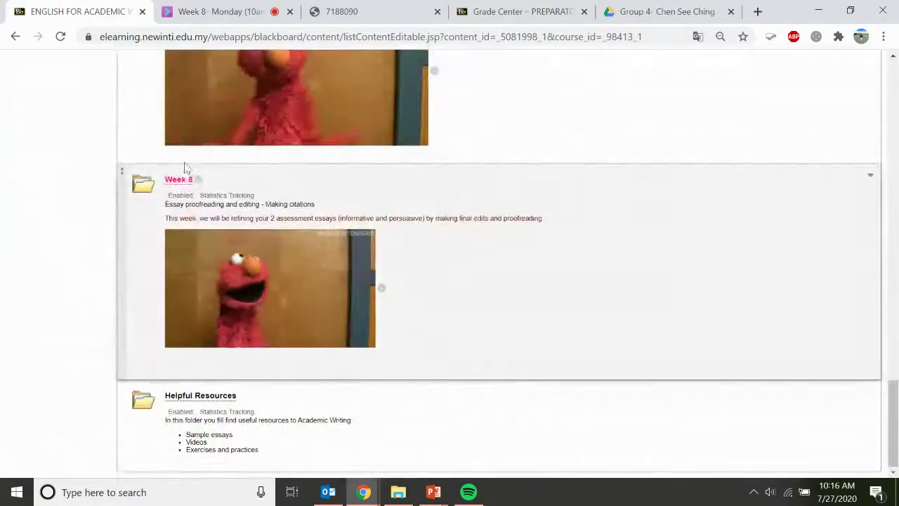
click(175, 180)
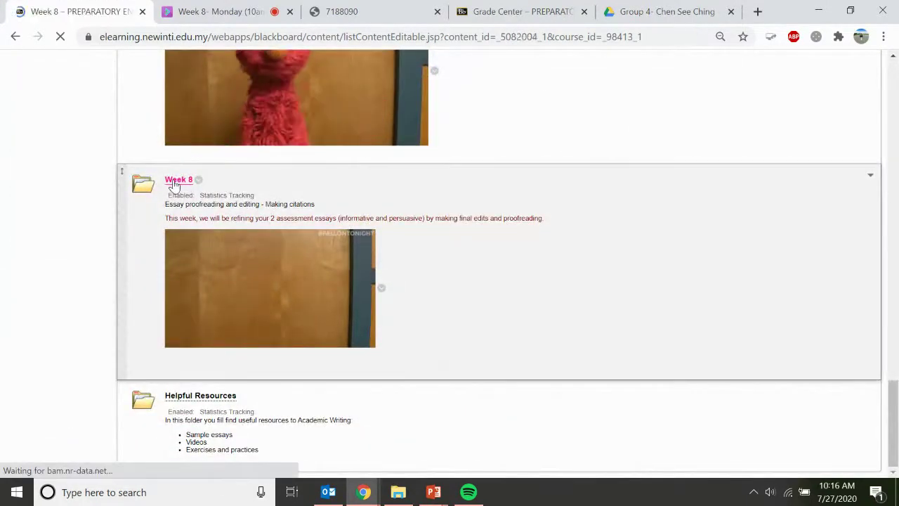
- Open the essay rubrics PDF from Submission 1-Informative Essay and examine its marks table alongside the Week 8 submission instructions
scroll(590, 330, down, 2)
scroll(590, 330, down, 3)
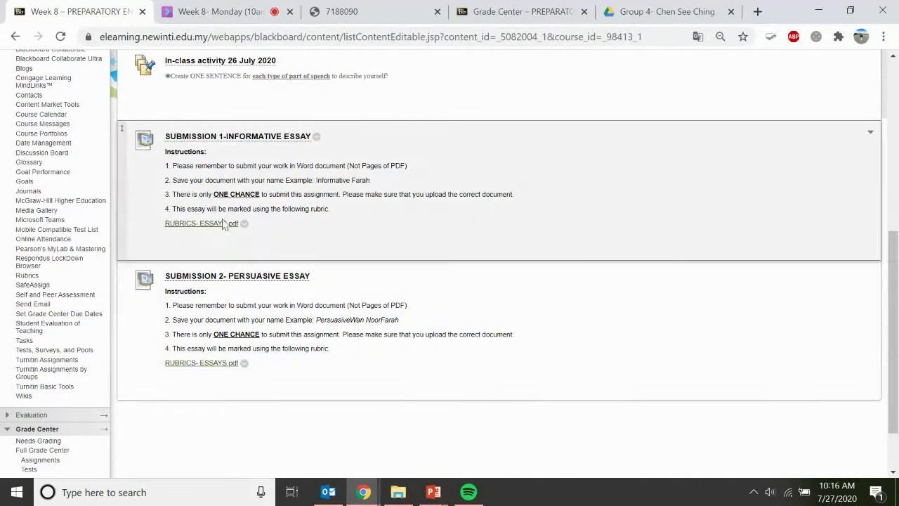
click(230, 223)
click(98, 13)
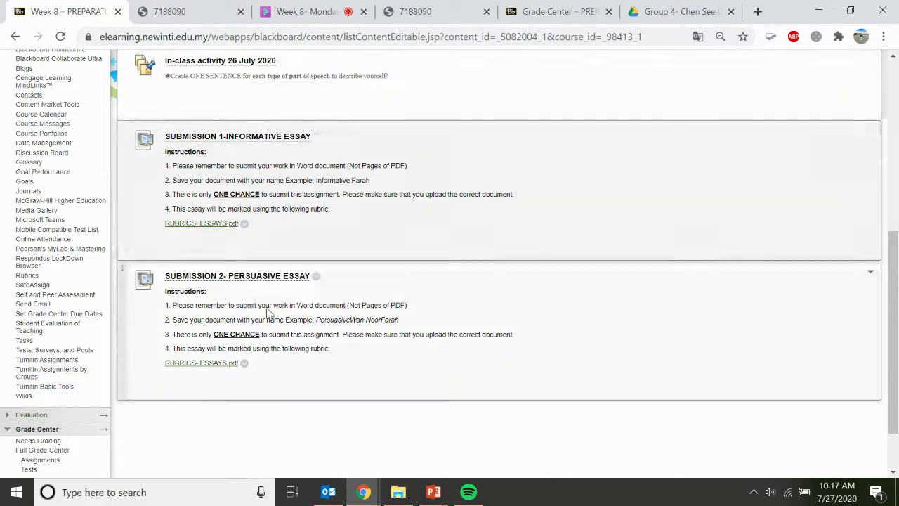
click(202, 9)
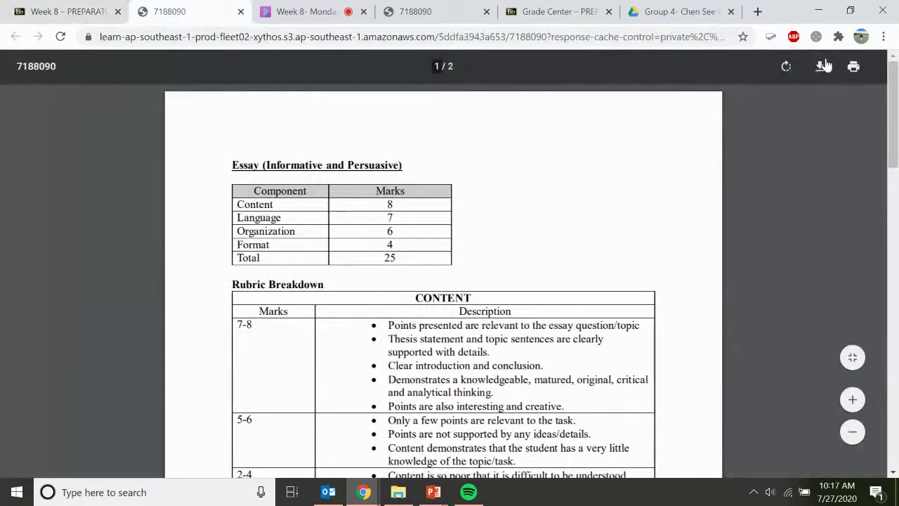
click(852, 399)
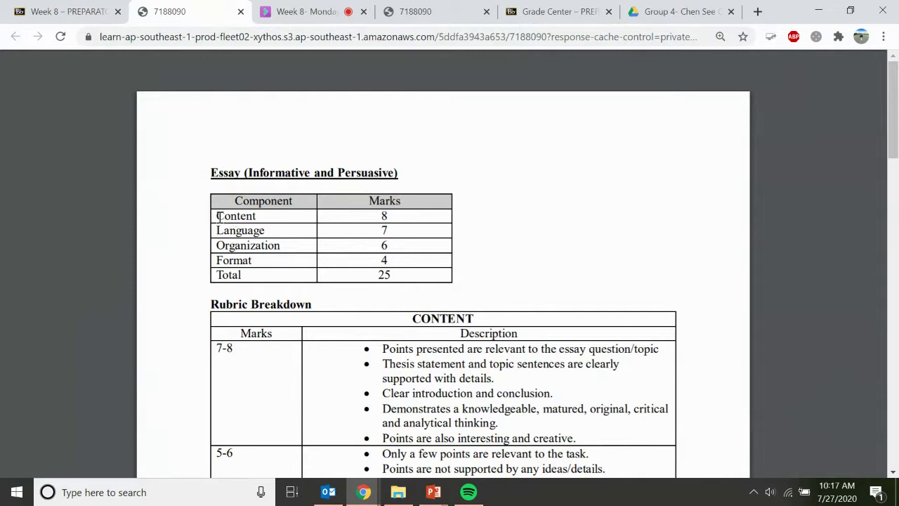
- Highlight the Content row, followed by the Format row, in the essay rubric's marks table
drag(220, 216, 414, 222)
drag(221, 264, 412, 260)
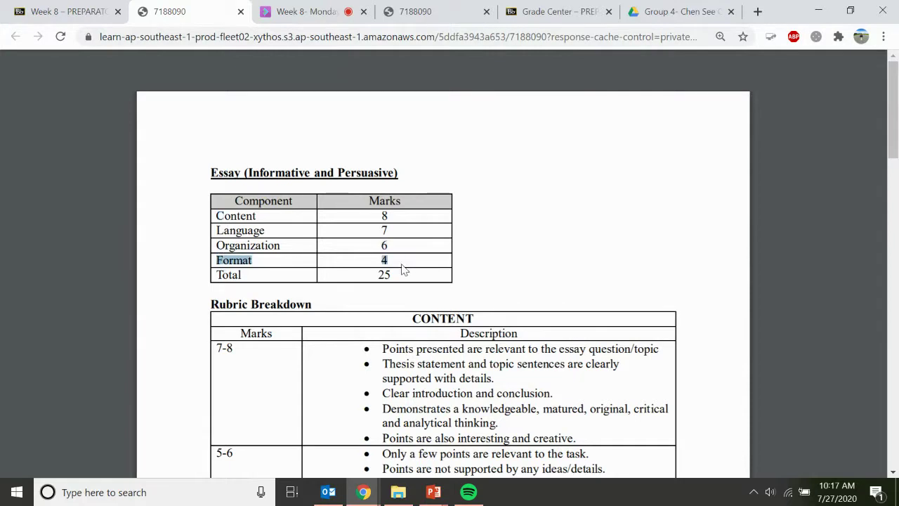
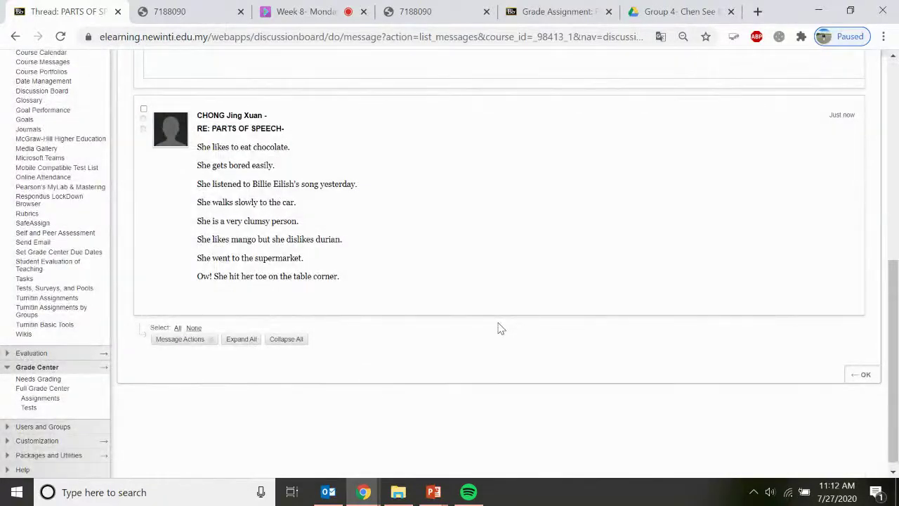
- Start a reply to the student's eight-sentence post in the PARTS OF SPEECH thread and copy all eight sentences
scroll(297, 291, up, 1)
mouse_move(297, 291)
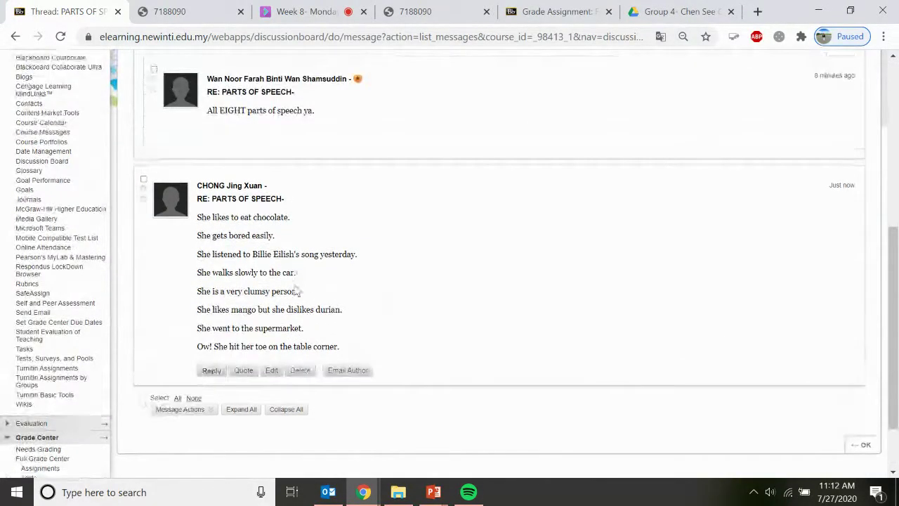
click(219, 374)
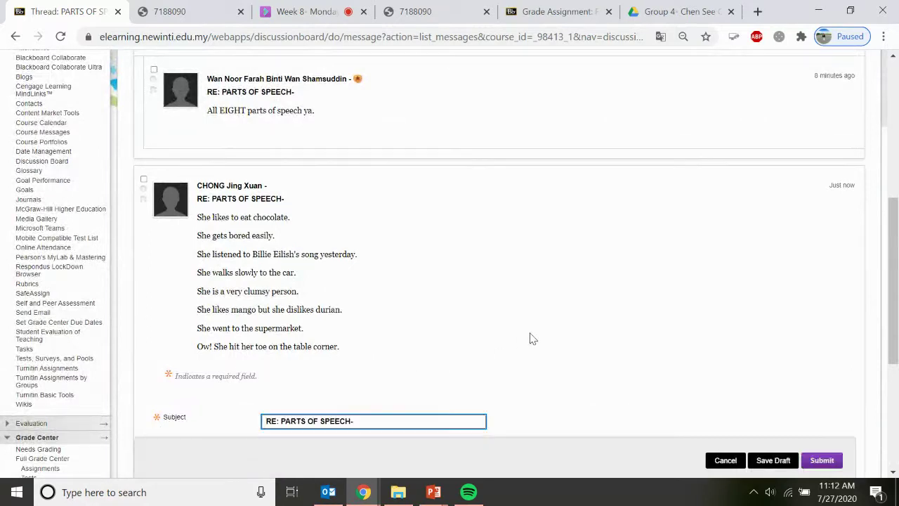
scroll(351, 341, down, 2)
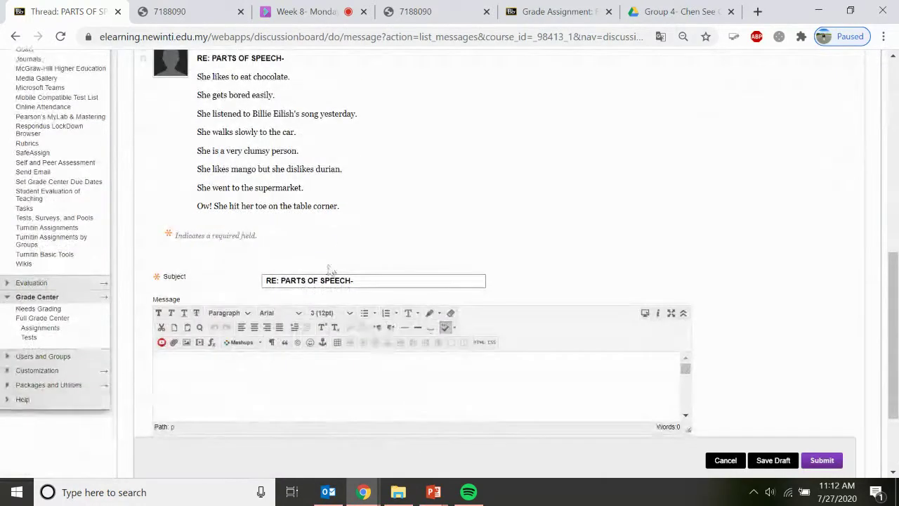
drag(338, 206, 211, 75)
key(ctrl+c)
click(288, 383)
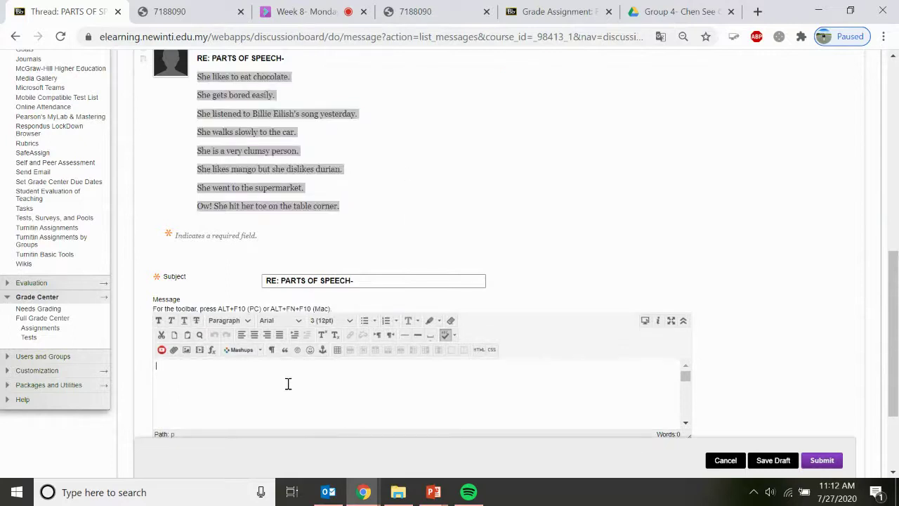
- Write a greeting to the student and "Can you please label your sentences?" in the reply, and paste the copied sentences below
text(Da)
text(ar )
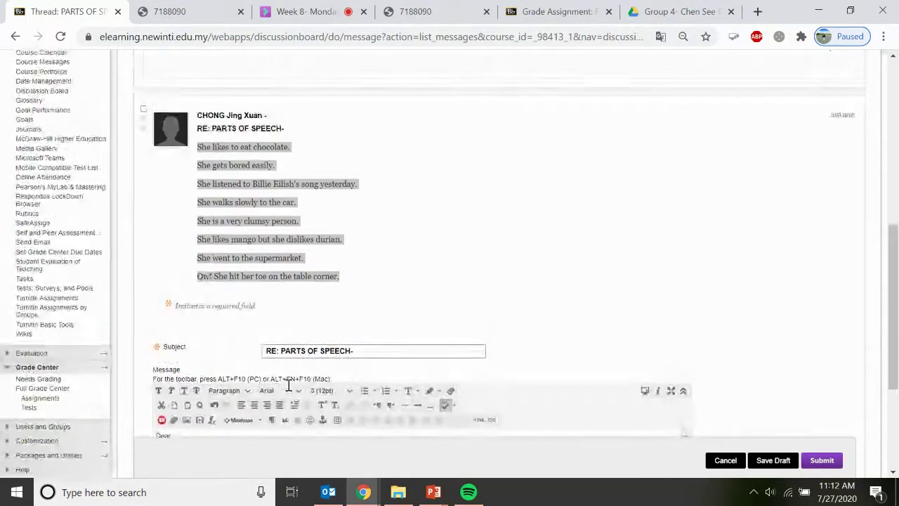
text(Jing Xuan,)
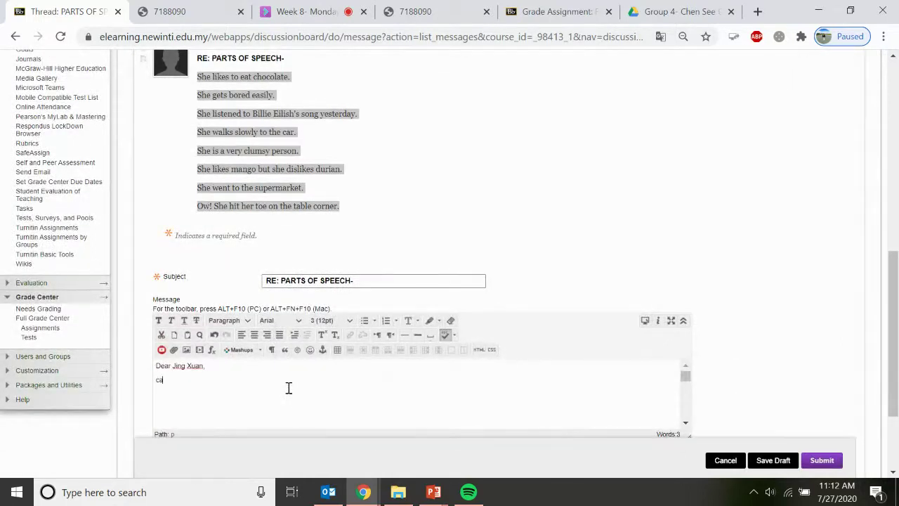
text(Can)
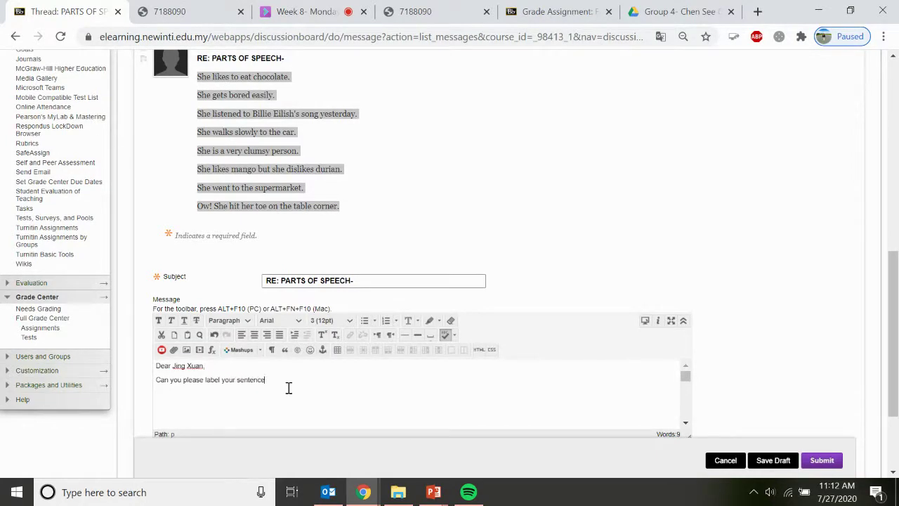
key(ctrl+v)
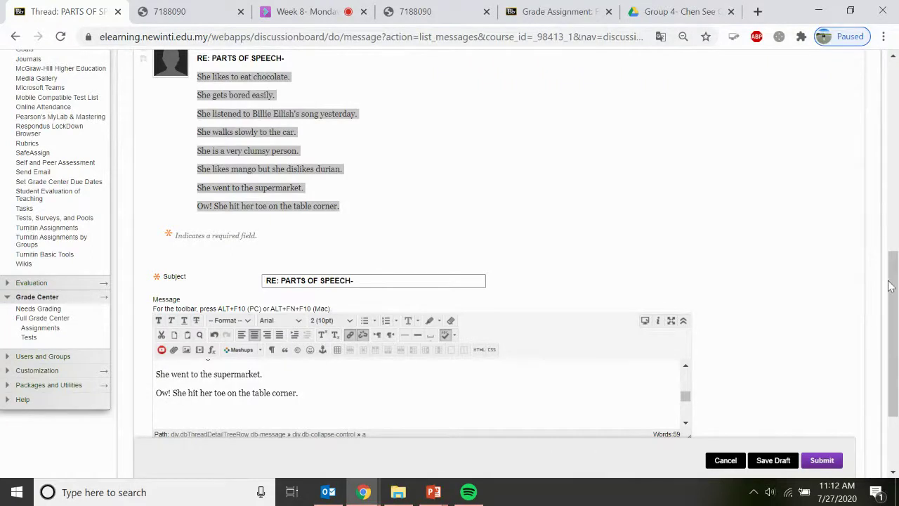
- Replace "Ow!" with "Aw" at the start of the last pasted sentence in the reply
scroll(836, 299, down, 2)
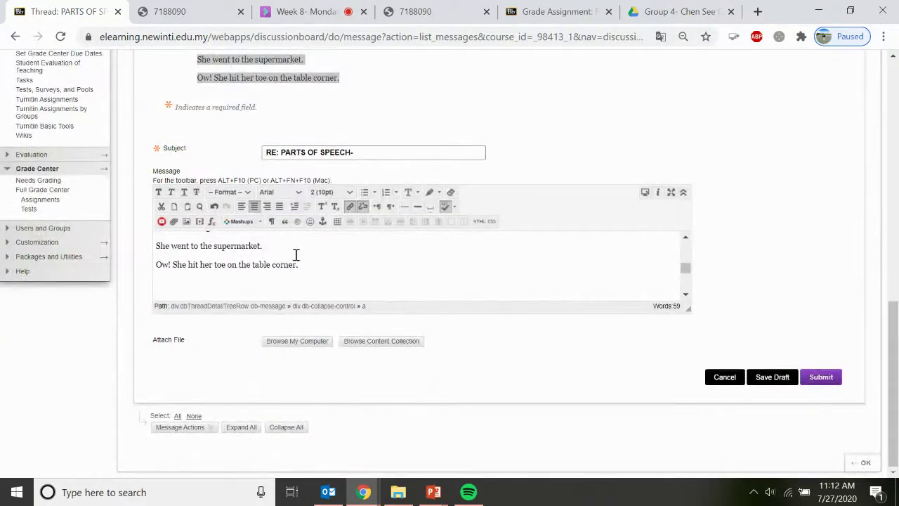
click(293, 266)
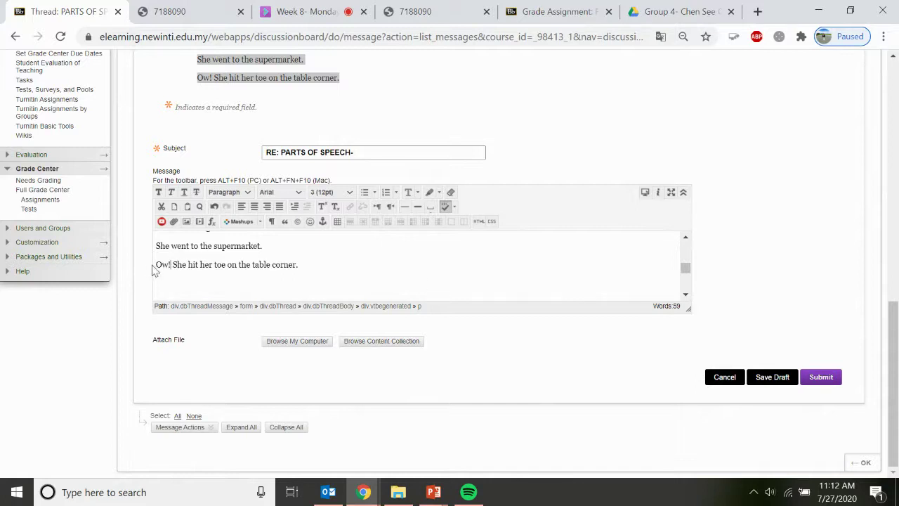
key(BackSpace)
key(BackSpace)
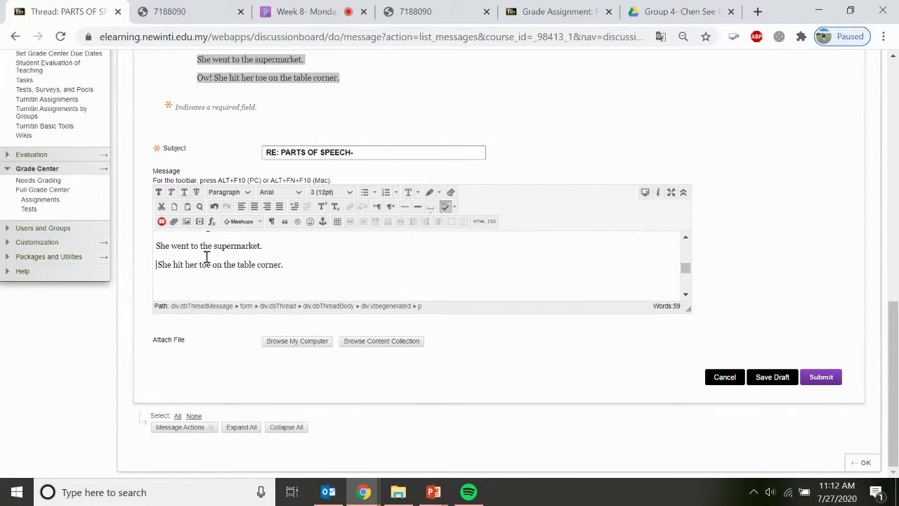
text(W)
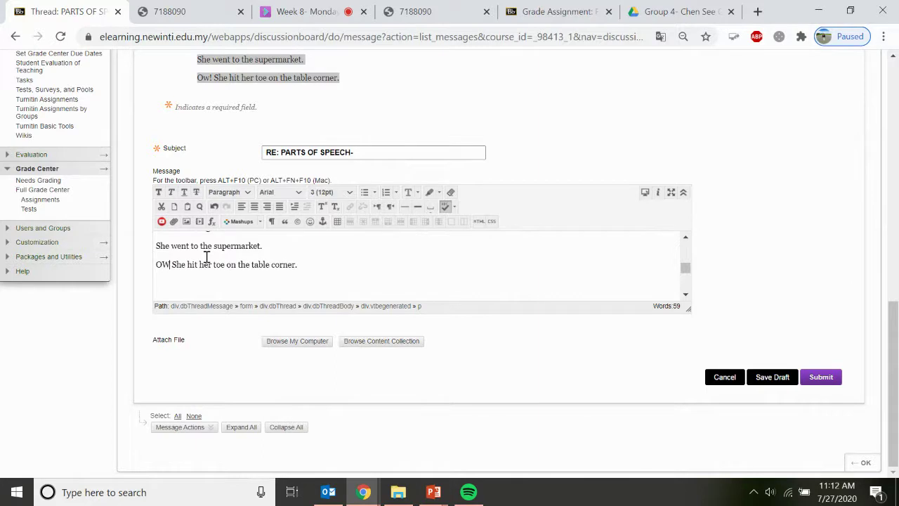
key(BackSpace)
key(BackSpace)
text(A)
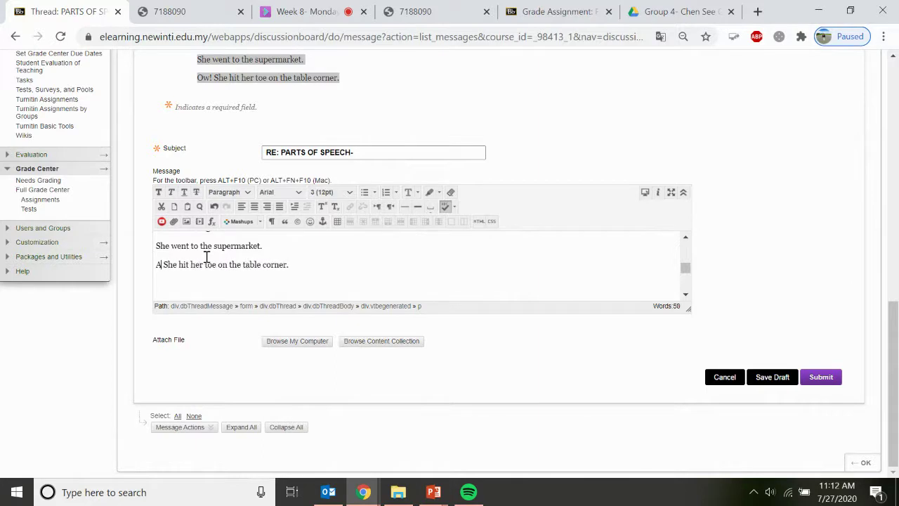
text(w)
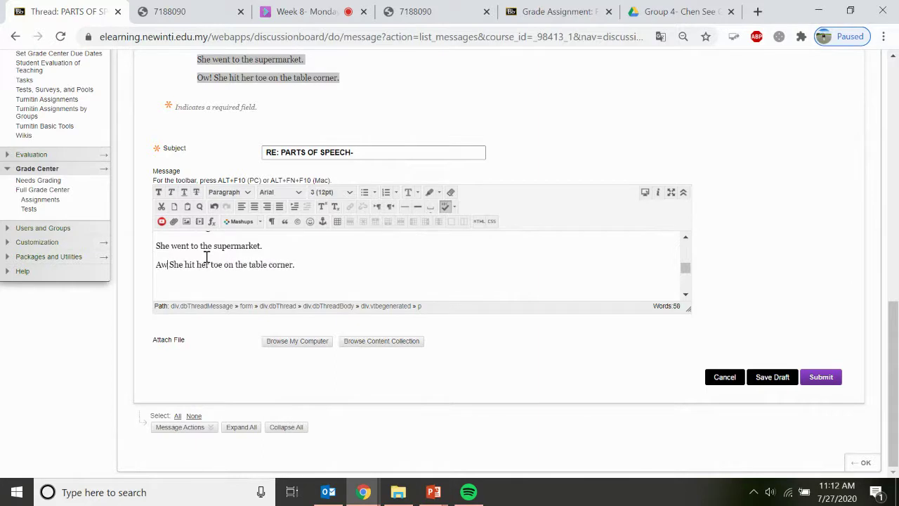
click(151, 268)
click(167, 265)
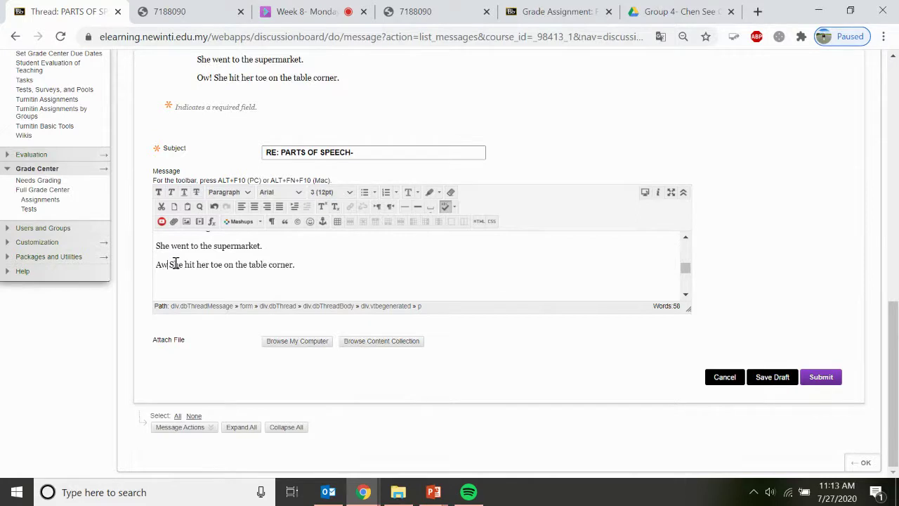
- Add the example line "She likes to eat chocolate" directly below the labelling request in the reply
scroll(312, 279, up, 5)
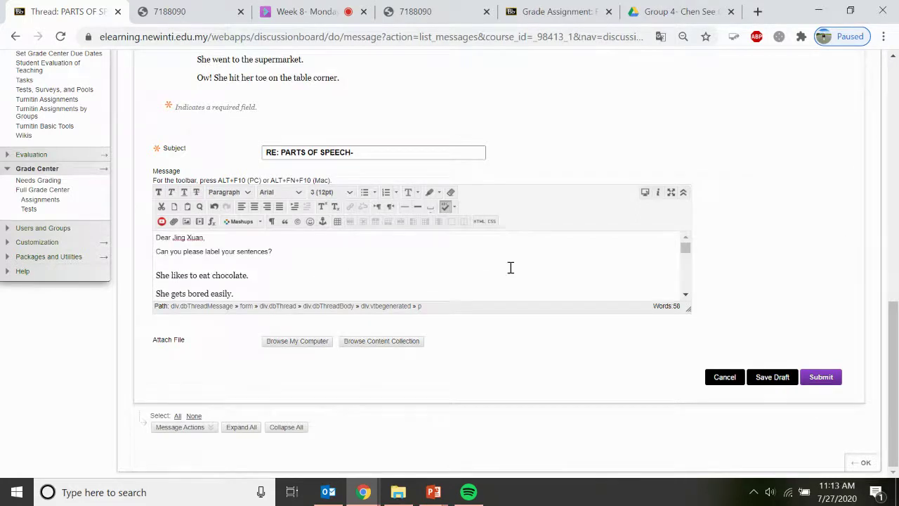
scroll(509, 283, up, 5)
scroll(456, 281, down, 5)
click(285, 256)
click(300, 247)
key(Return)
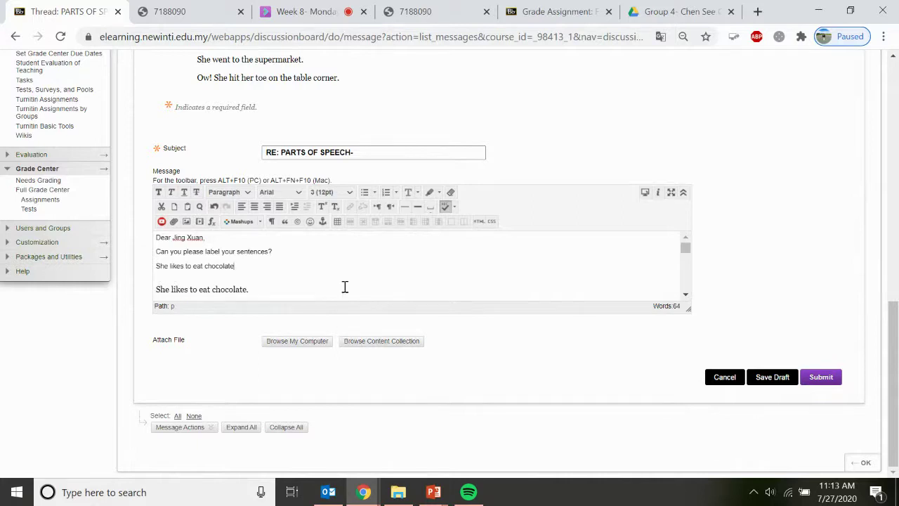
click(343, 284)
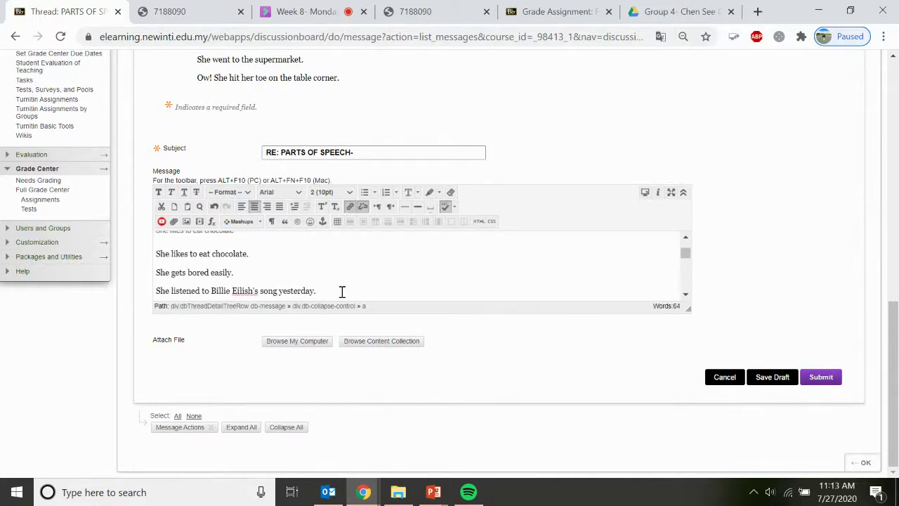
scroll(335, 292, up, 1)
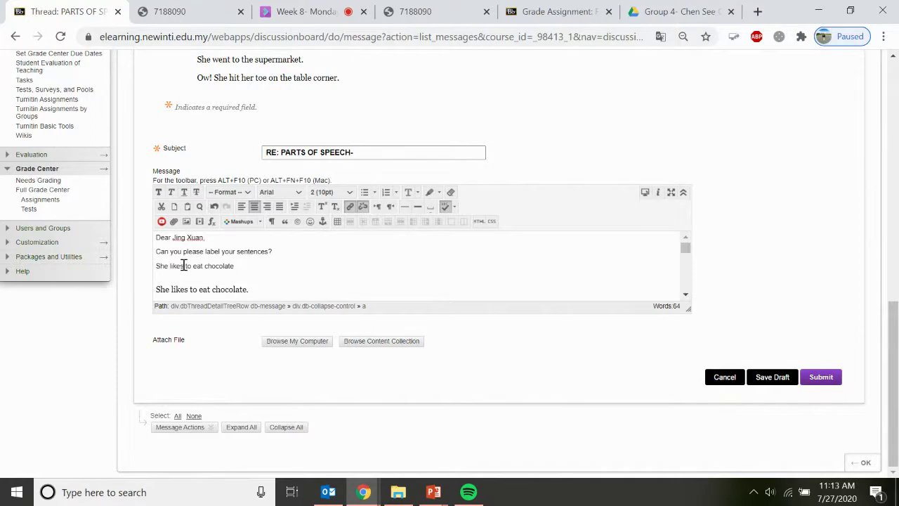
- Colour the word "likes" red in the example line and add the label "(Verb)" at its end
double_click(177, 266)
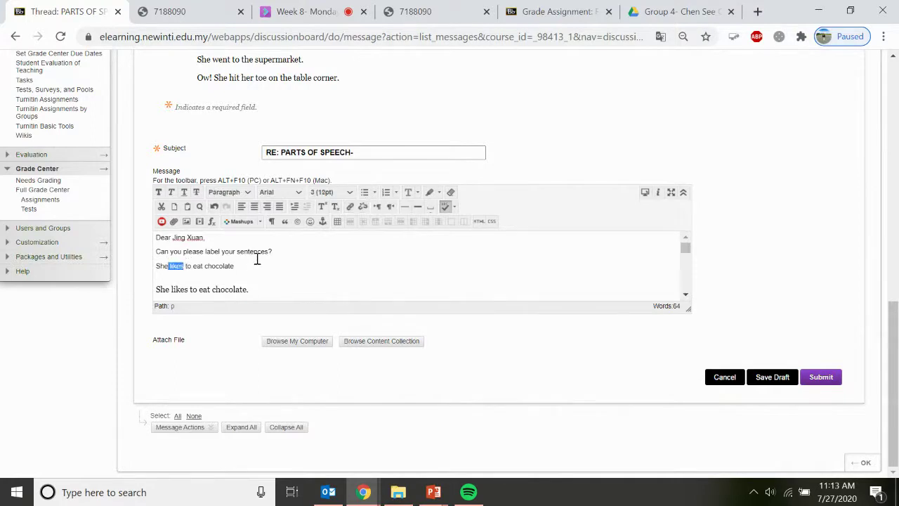
click(417, 193)
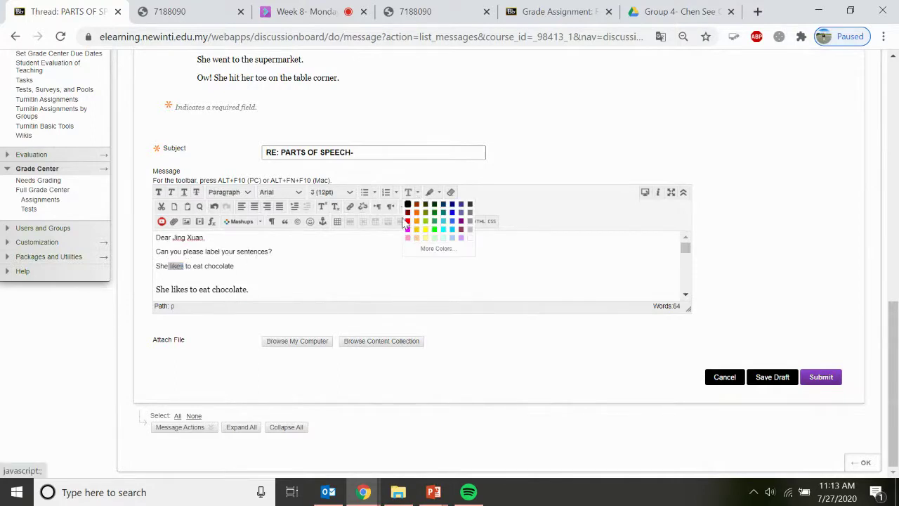
click(408, 221)
click(280, 262)
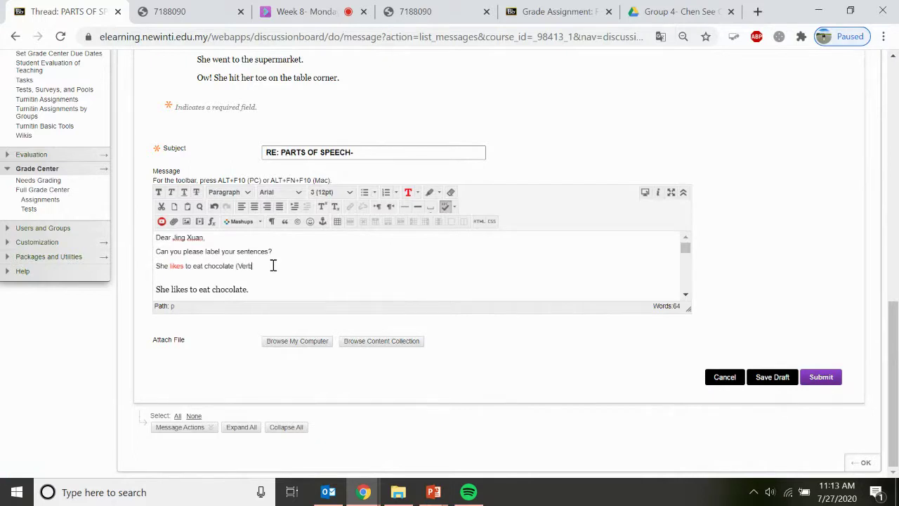
- Colour the "(Verb)" label red and submit the reply to the thread
drag(255, 266, 233, 266)
click(408, 193)
click(371, 269)
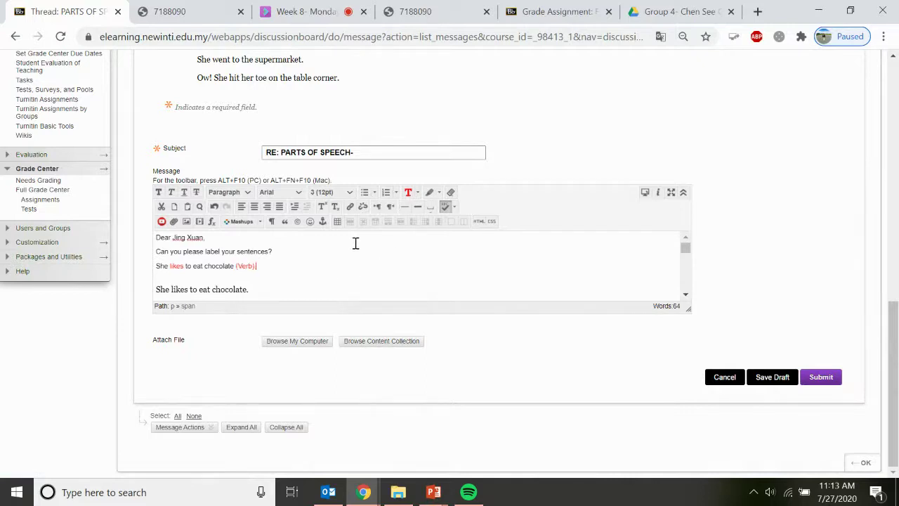
click(821, 376)
- Check the chat in the online class session, and review the posted reply in the PARTS OF SPEECH thread
click(325, 7)
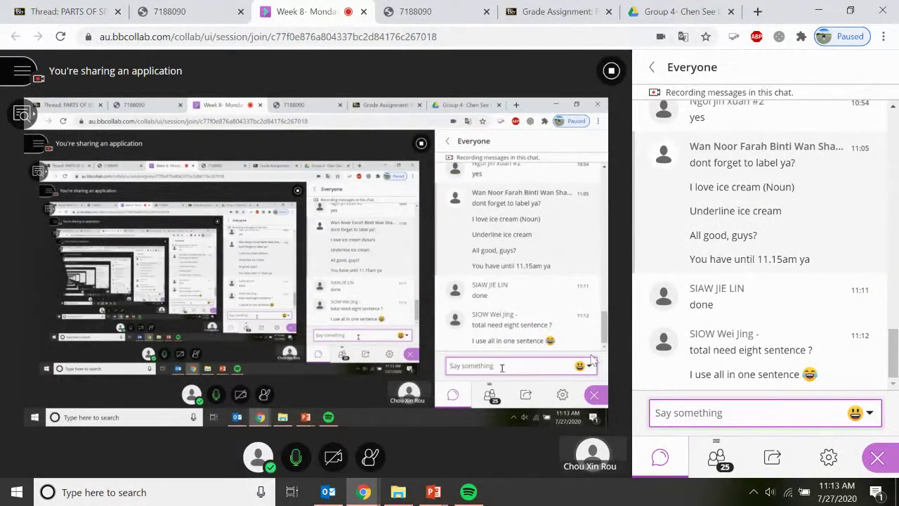
click(64, 11)
scroll(314, 274, up, 3)
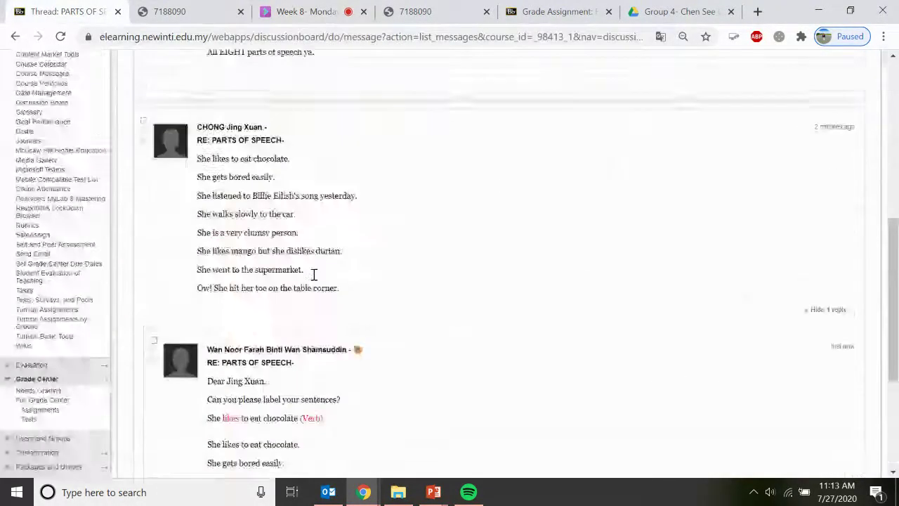
scroll(314, 281, down, 3)
scroll(314, 281, up, 10)
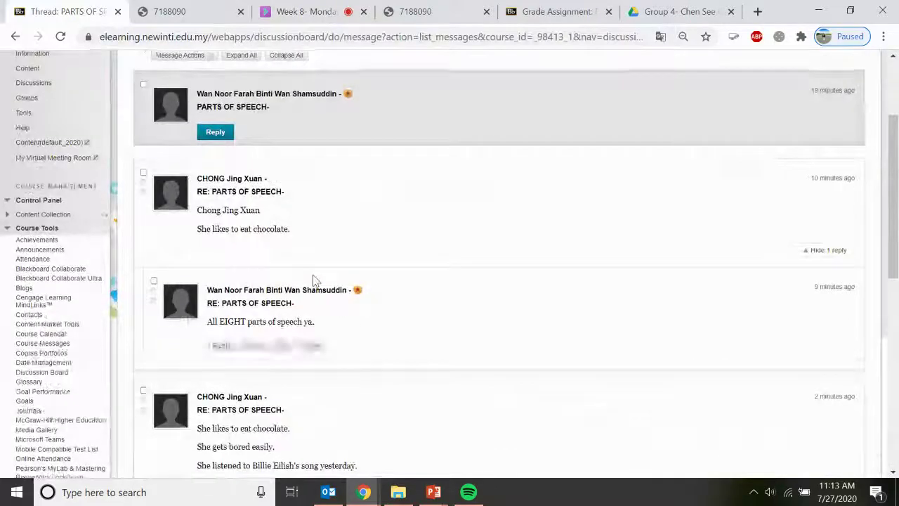
scroll(311, 281, up, 2)
- Return to the forum "In-class activity 26 July 2020", open the newest "Part of Speech" thread and read the student's labelled sentences
click(145, 111)
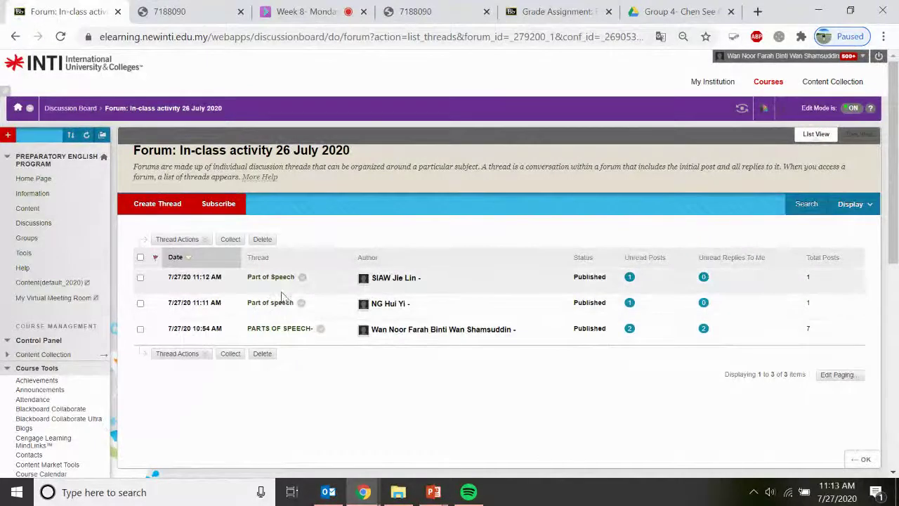
click(283, 280)
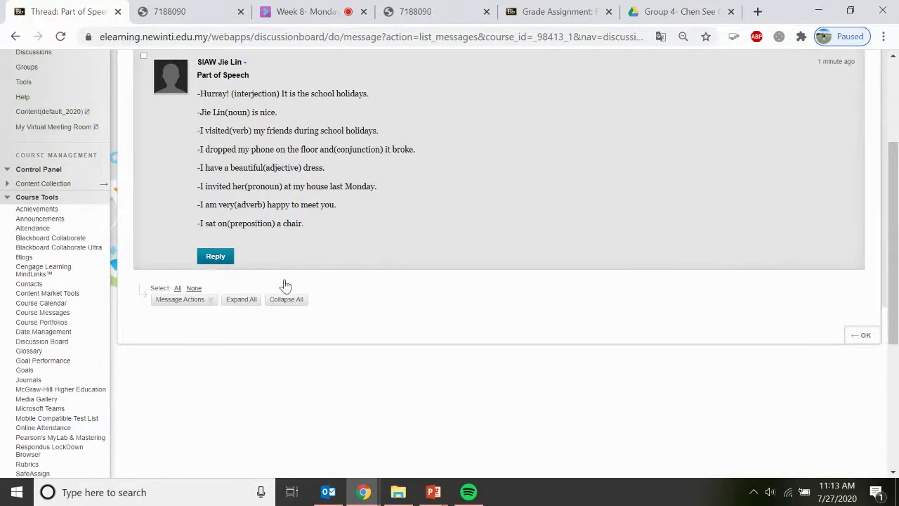
scroll(285, 285, up, 1)
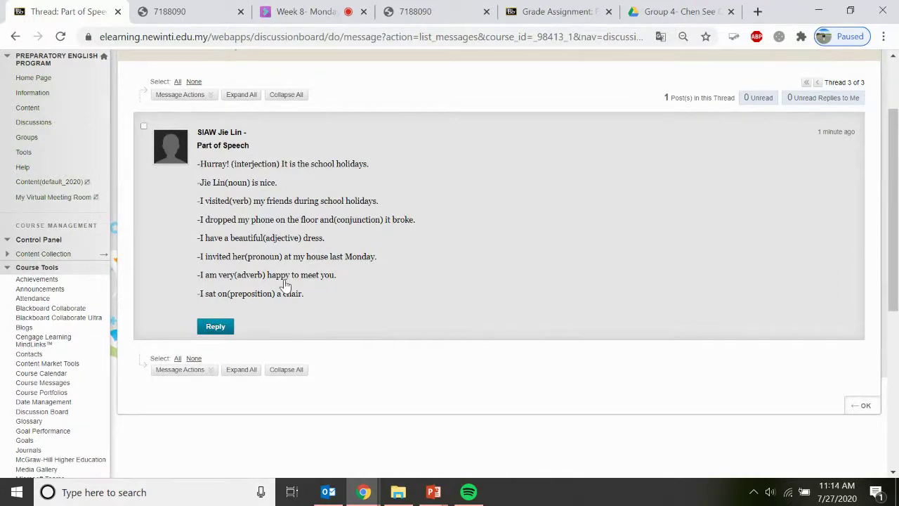
mouse_move(285, 293)
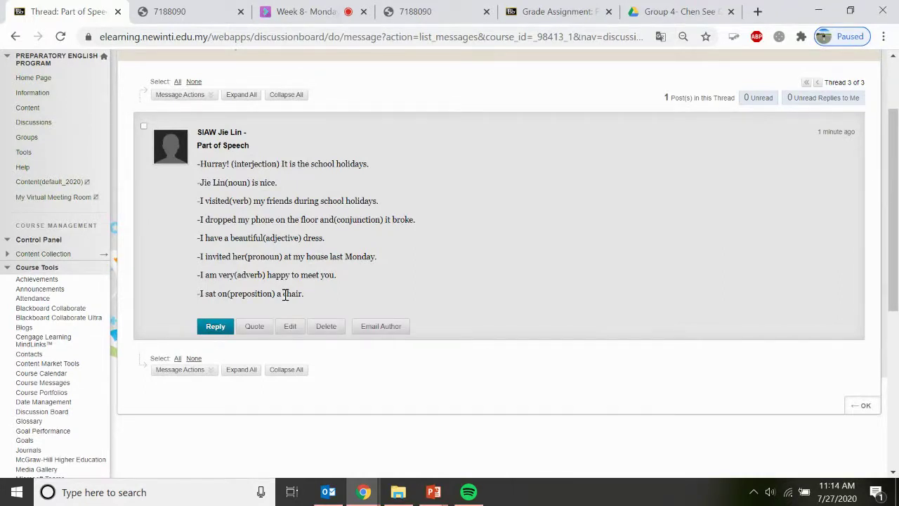
- Reply to the student's "Part of Speech" post with a short message beginning "Perfect!" and submit it
click(217, 328)
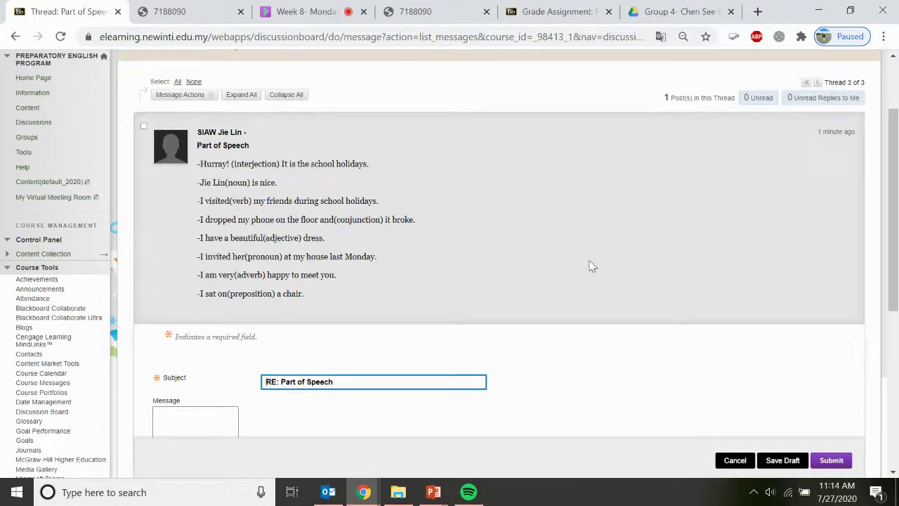
scroll(590, 265, down, 3)
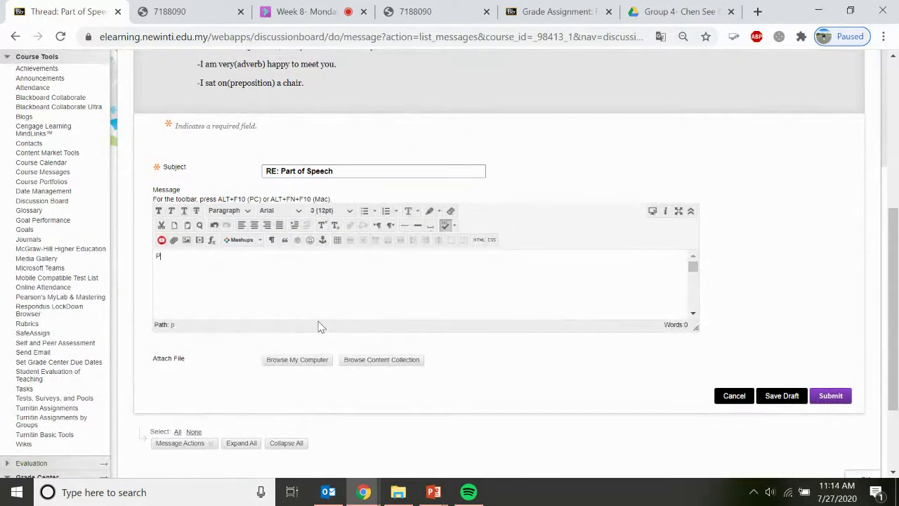
text(ect! We)
click(827, 394)
scroll(207, 206, up, 10)
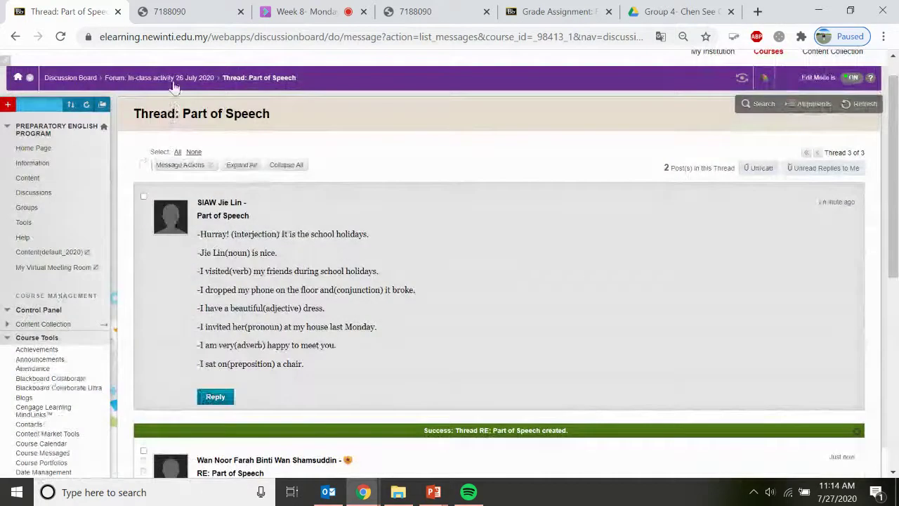
- Return to the forum "In-class activity 26 July 2020", open the "Part of speech" thread posted at 11.11 AM and read the student's sentences
click(148, 82)
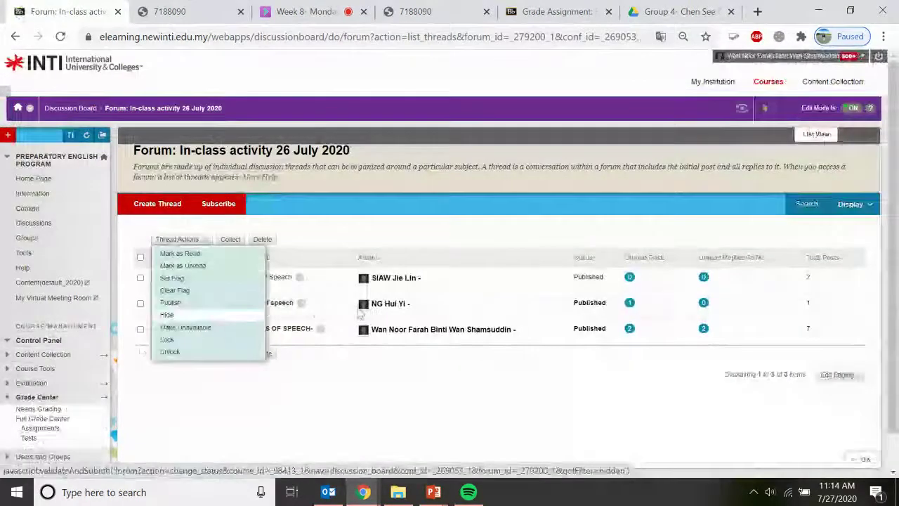
click(272, 303)
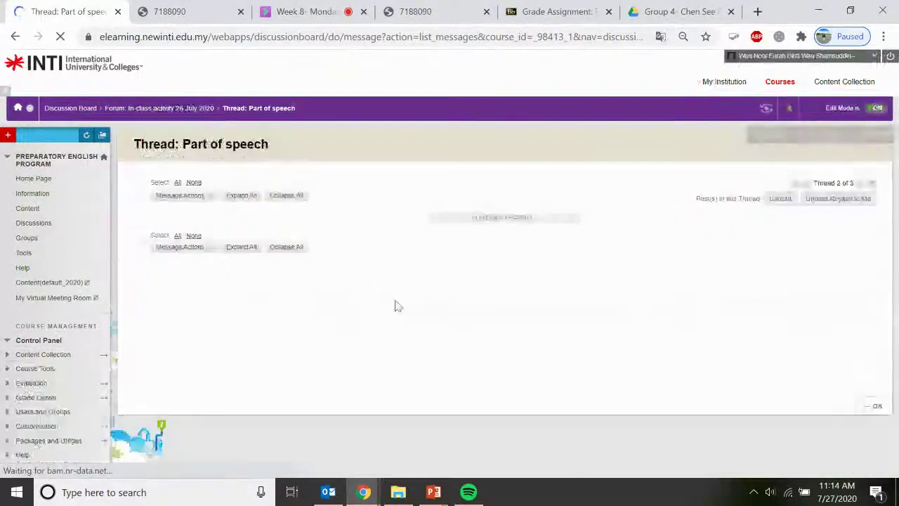
scroll(396, 305, down, 3)
scroll(396, 305, up, 1)
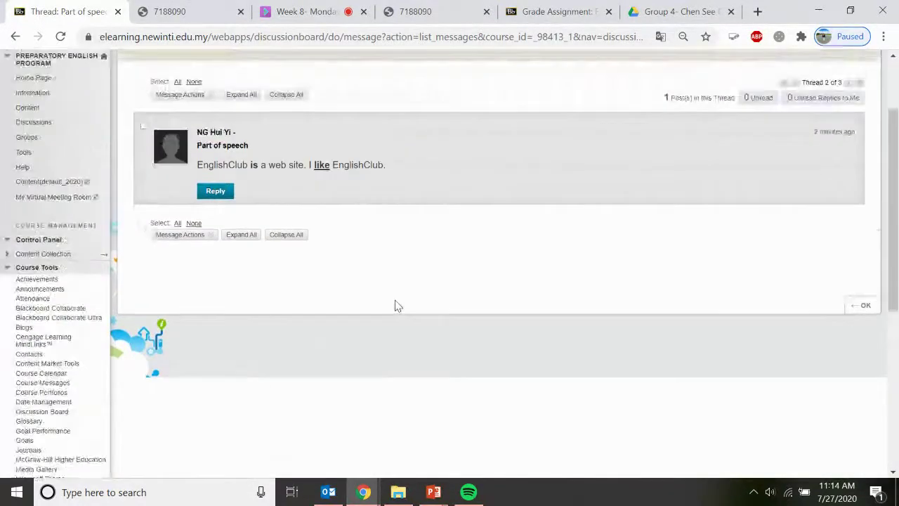
scroll(396, 304, up, 1)
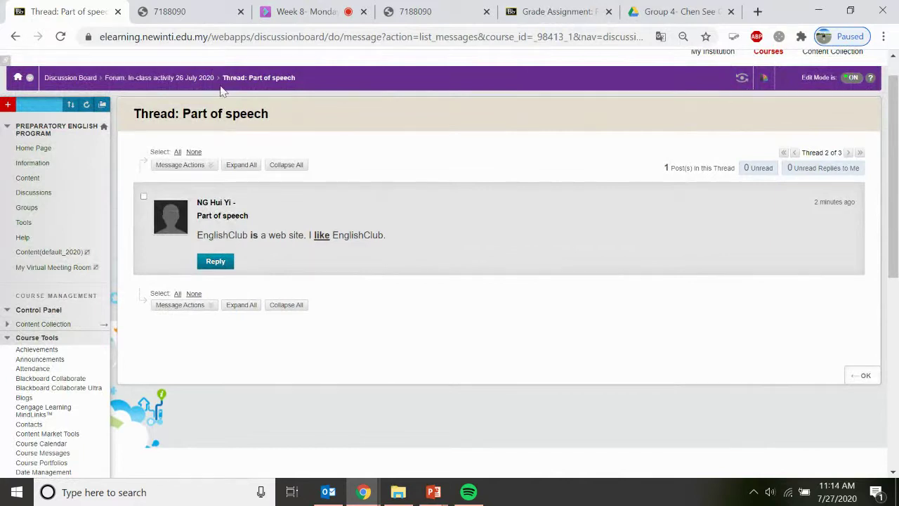
- Send the message "hhahaha" to everyone in the online class session's chat
click(315, 6)
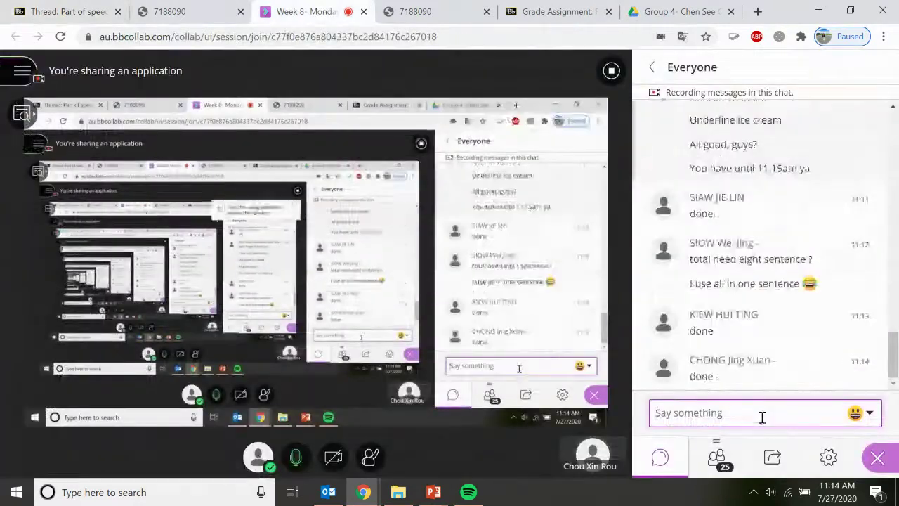
text(hhahaha)
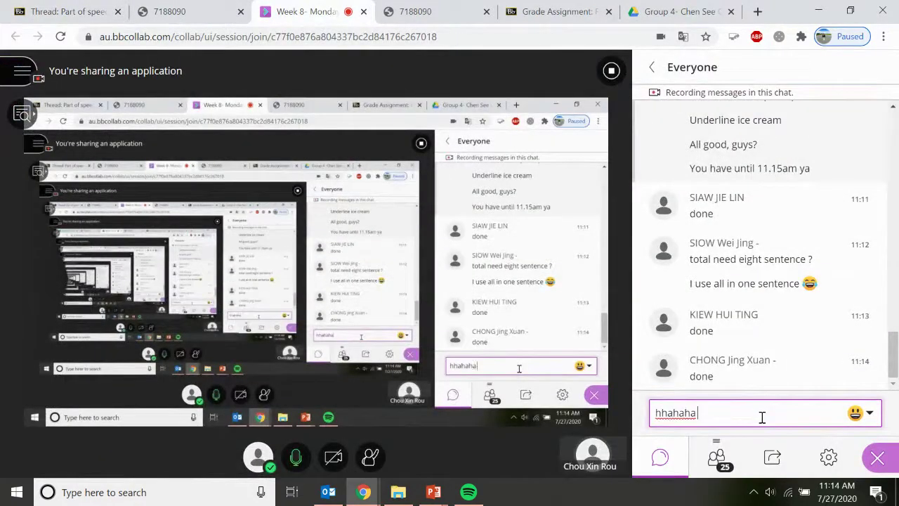
key(Return)
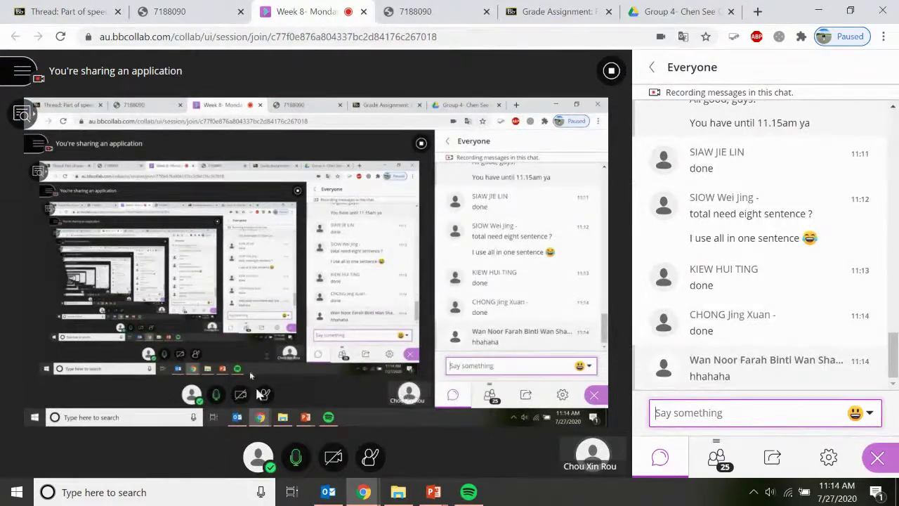
- Switch to Spotify, pause the song "All of Me" and return to the online class session in Chrome
key(alt+Tab)
key(Tab)
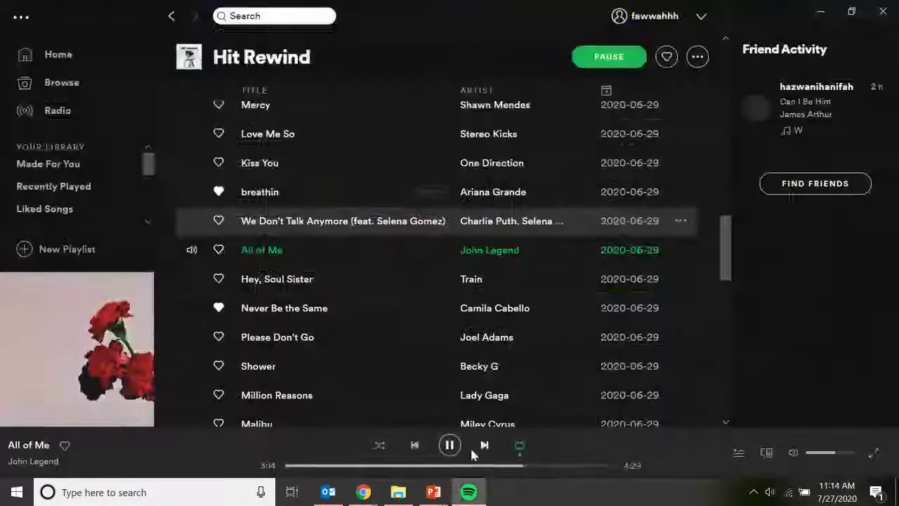
click(452, 448)
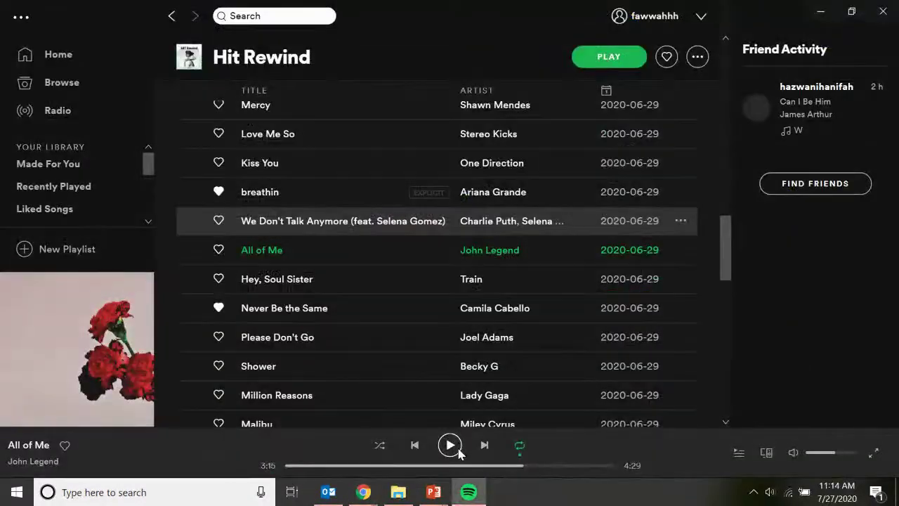
key(alt+Tab)
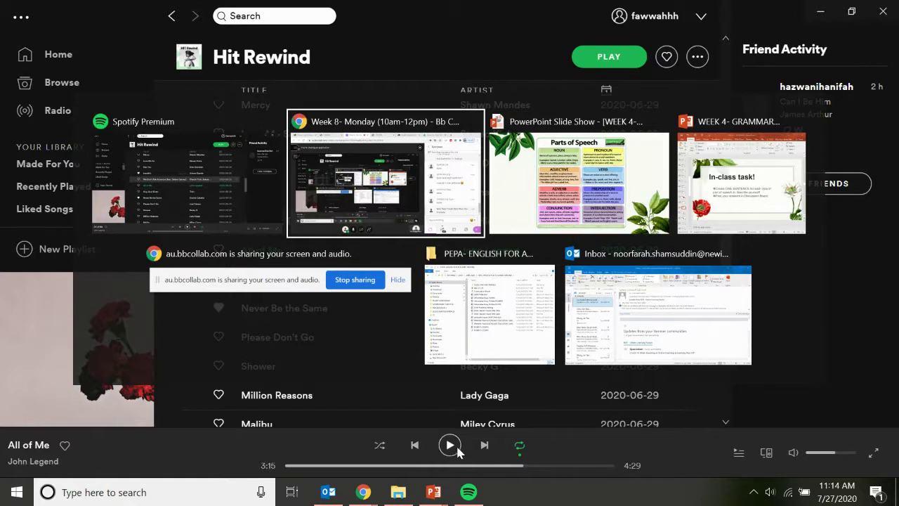
key(alt+Tab)
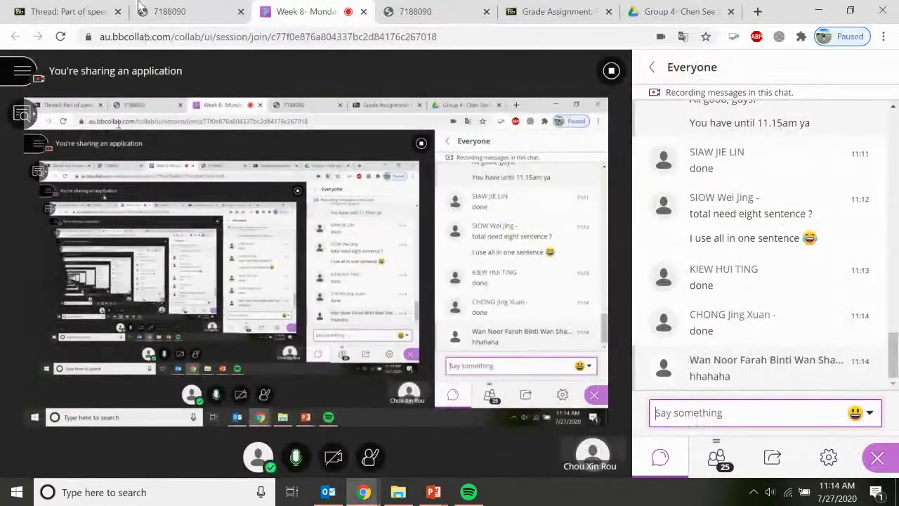
- Reopen the newest "Part of Speech" thread from the forum and highlight "Hurray!" and its "(interjection)" label in the student's first sentence
click(200, 8)
click(67, 11)
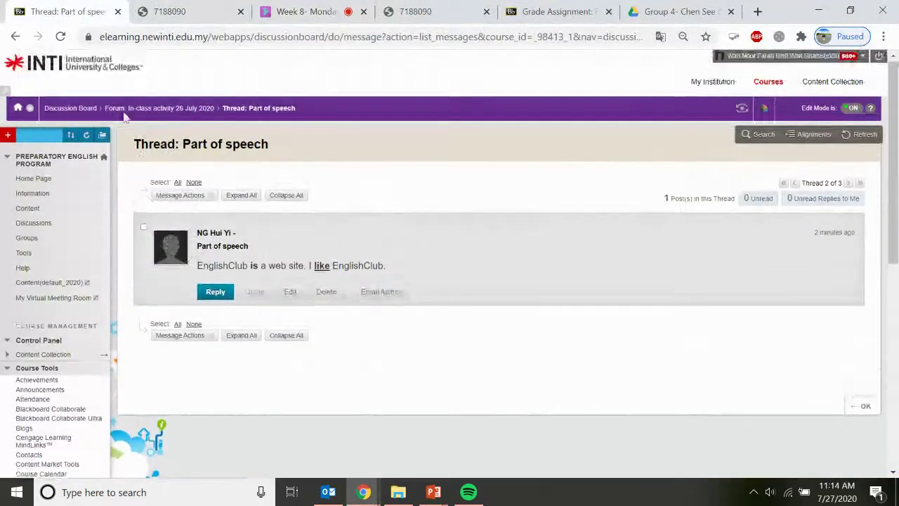
click(114, 110)
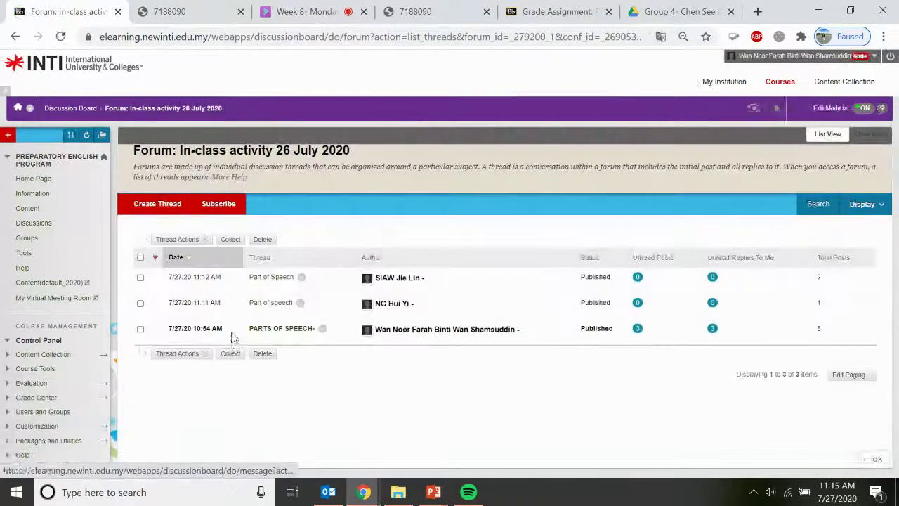
click(281, 278)
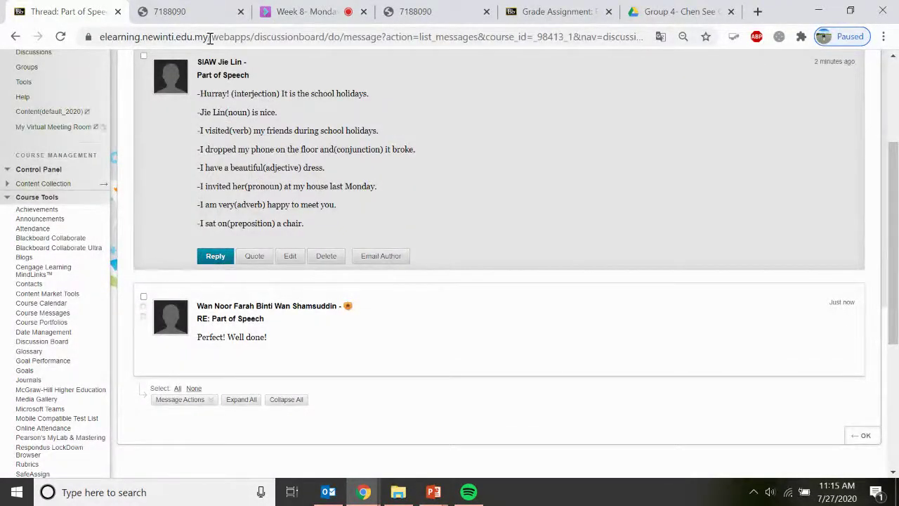
double_click(231, 93)
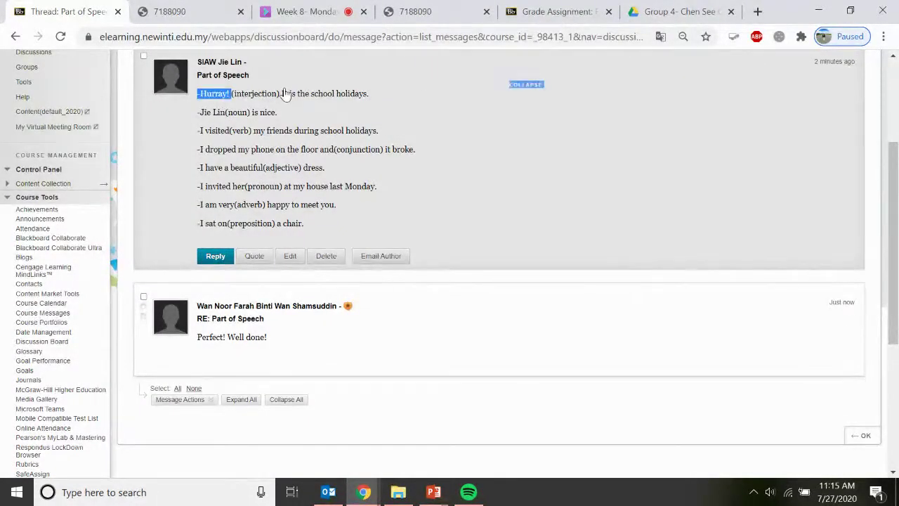
drag(281, 94, 230, 96)
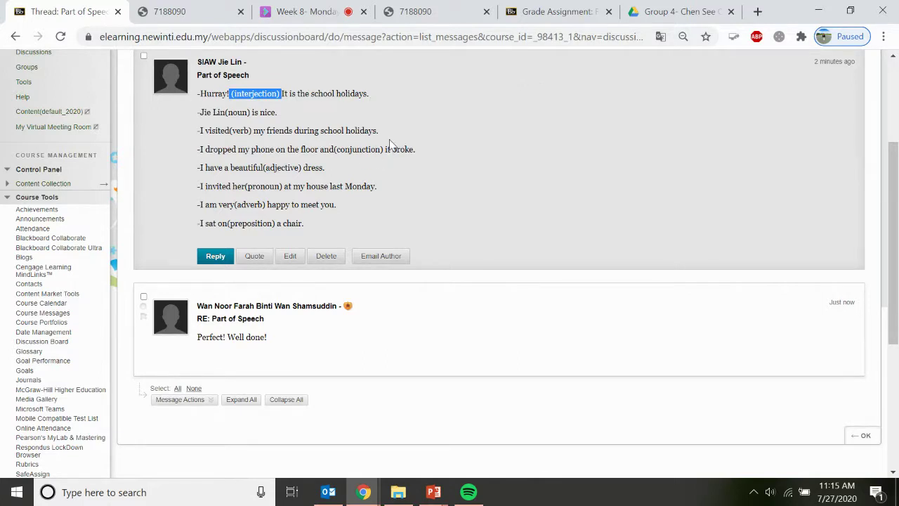
- Switch to the PowerPoint slide show and advance from the "Parts of Speech" chart to the "In-class task!" slide
key(alt+Tab)
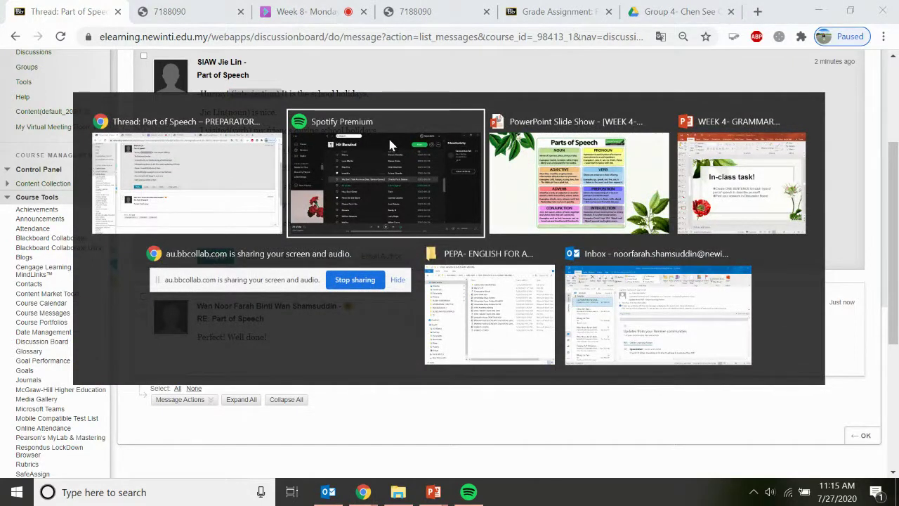
key(alt+Tab)
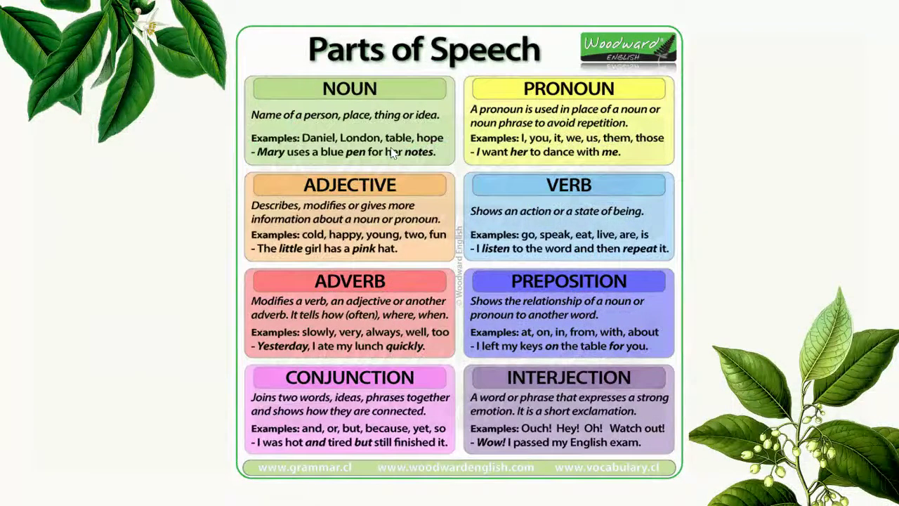
key(Right)
key(Right)
key(Right)
key(Right)
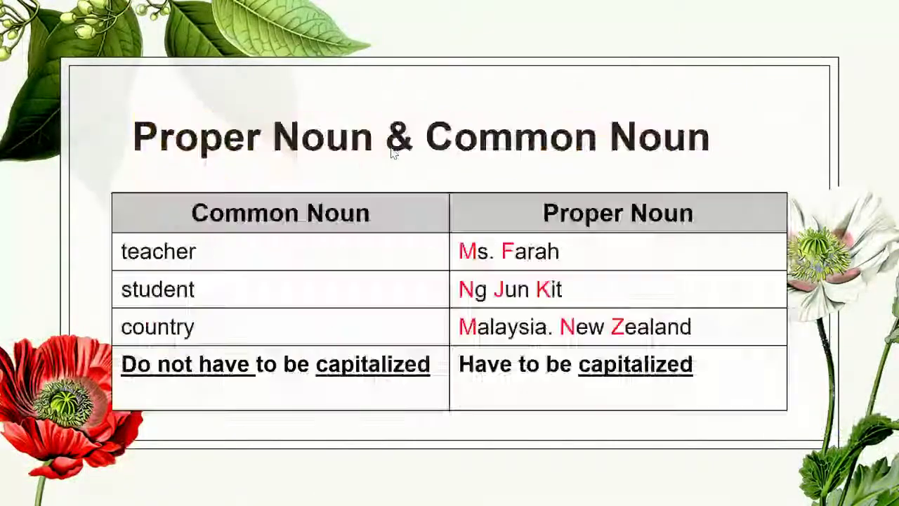
key(Right)
key(Right)
key(Right)
key(Right)
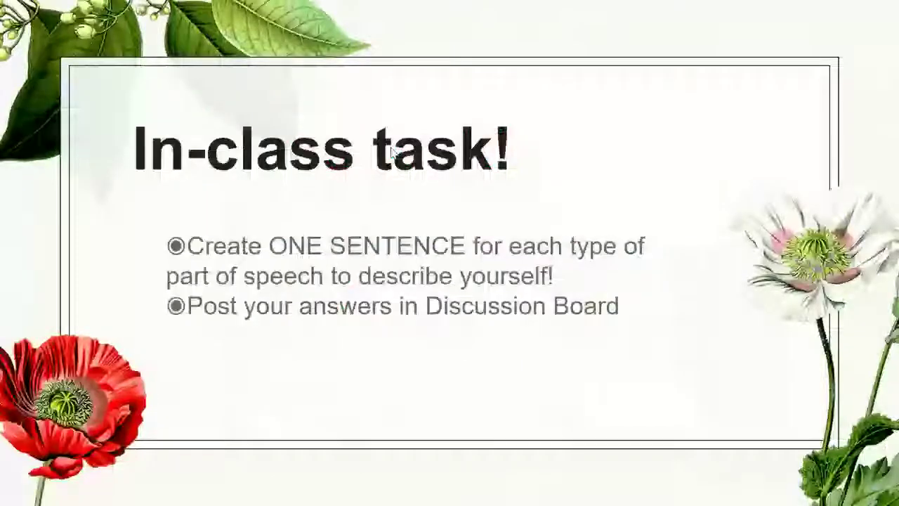